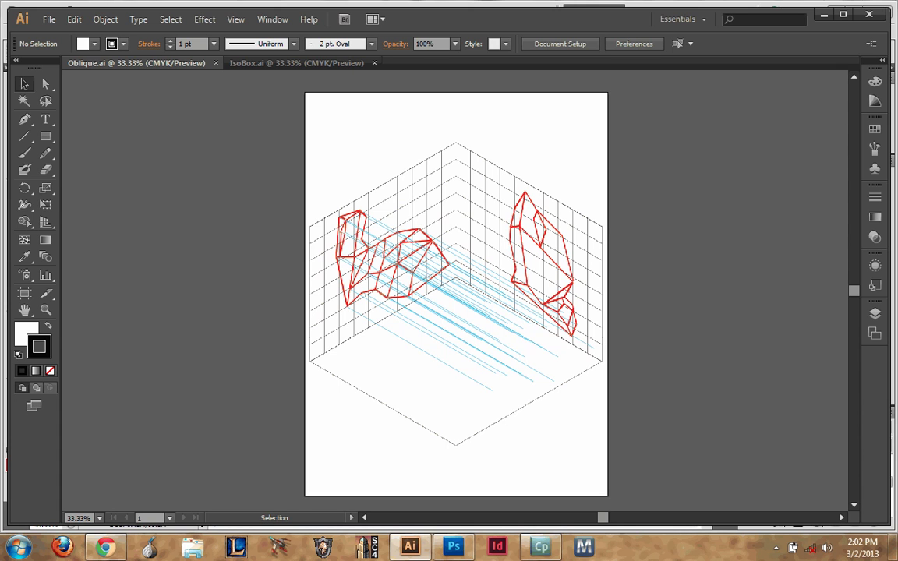
# Try setting up a new document in inches, 18 in wide and 24 in high, with raster effects at Screen (72 ppi).
pyautogui.click(49, 20)
pyautogui.click(72, 35)
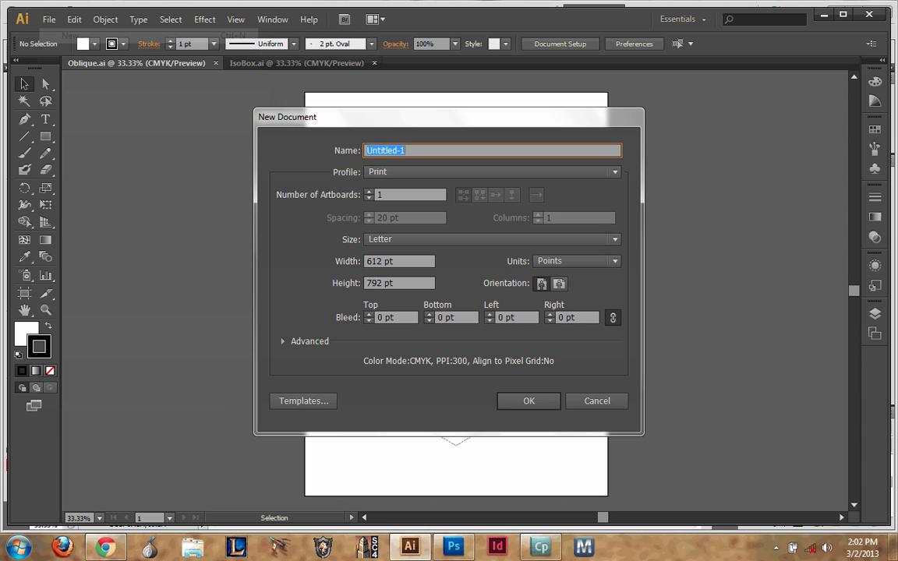
pyautogui.click(576, 261)
pyautogui.click(560, 306)
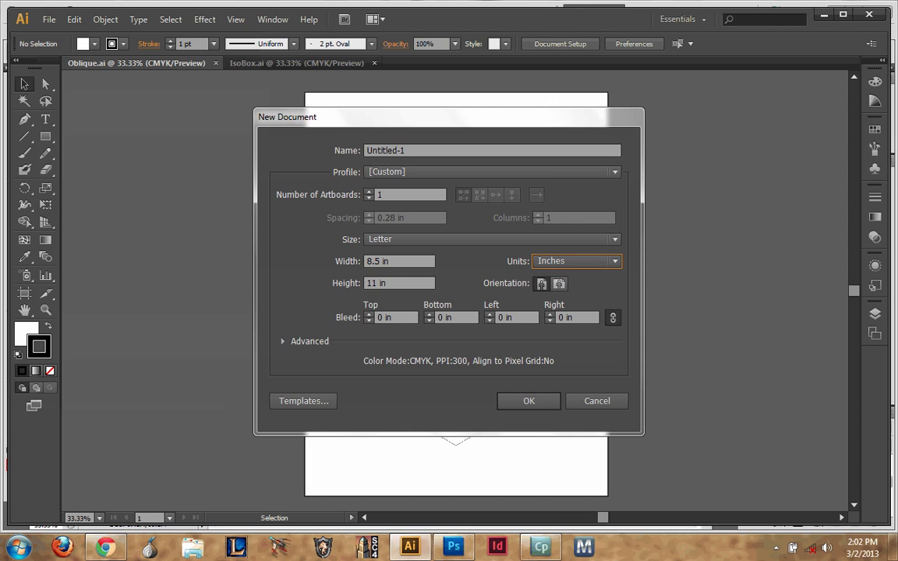
pyautogui.click(399, 261)
pyautogui.write('18')
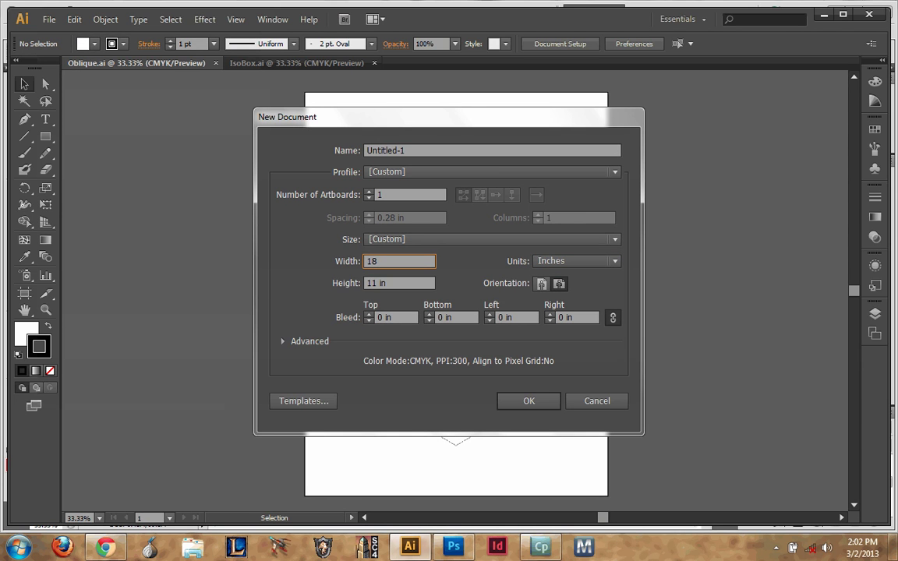
pyautogui.press('Tab')
pyautogui.write('24')
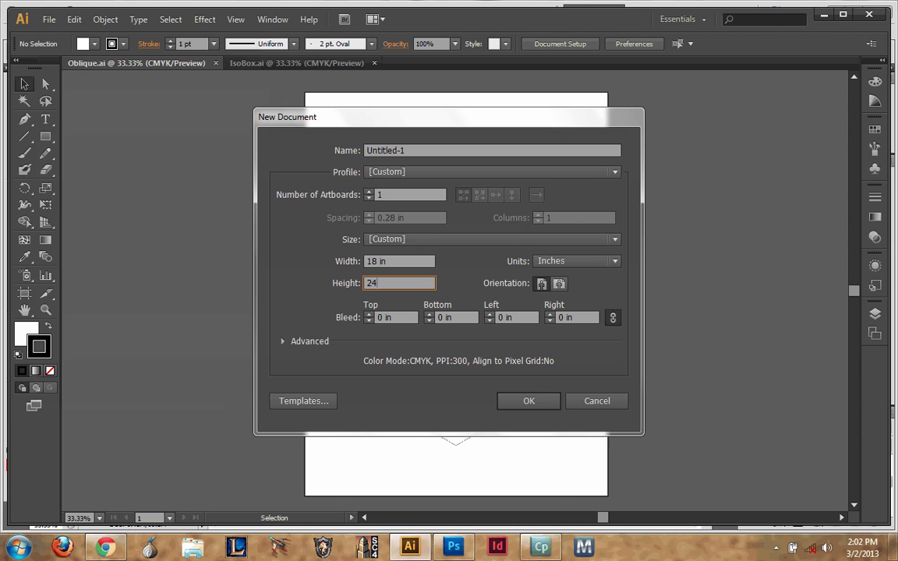
pyautogui.click(282, 341)
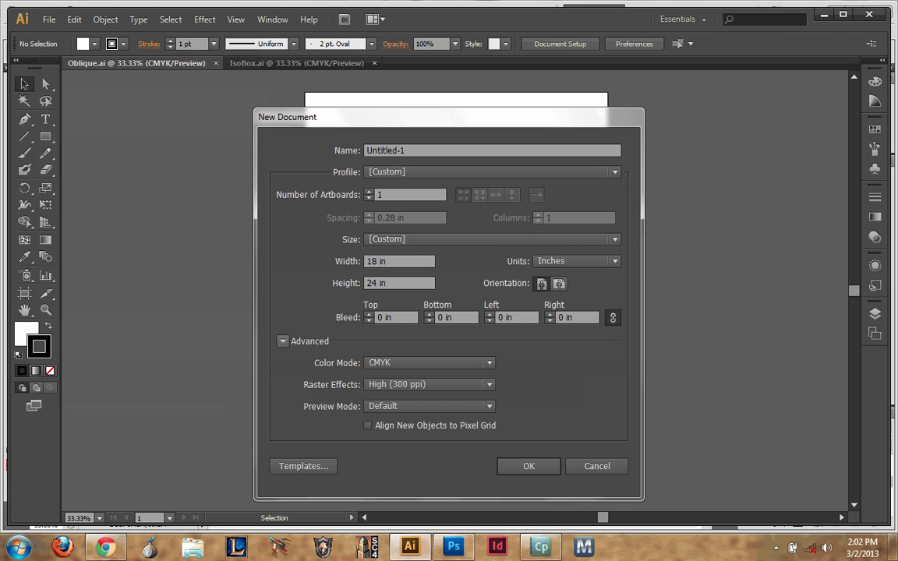
pyautogui.click(429, 385)
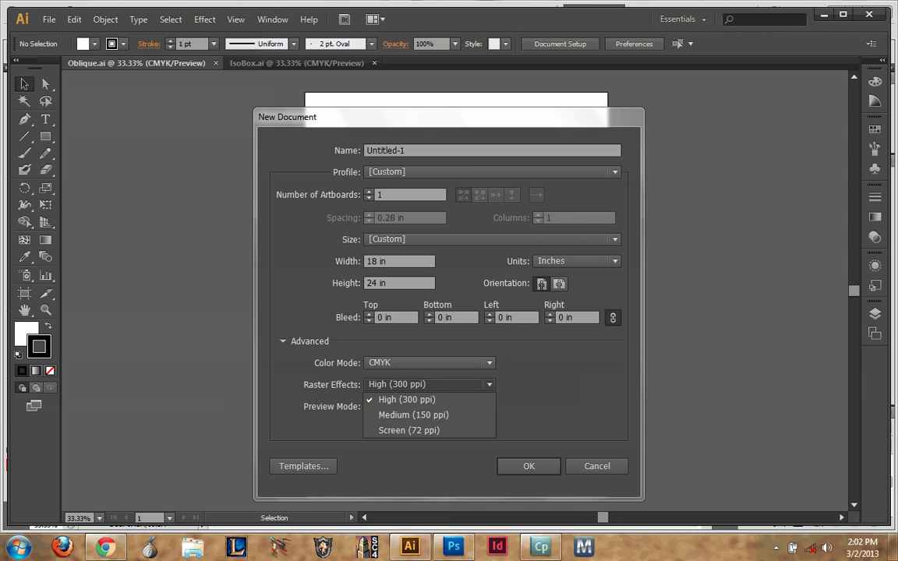
pyautogui.click(409, 430)
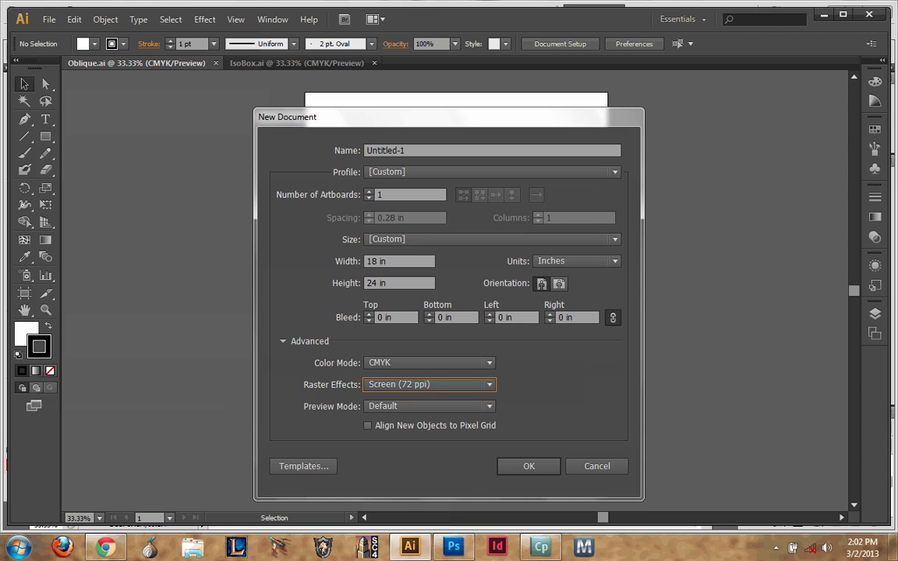
pyautogui.press('Return')
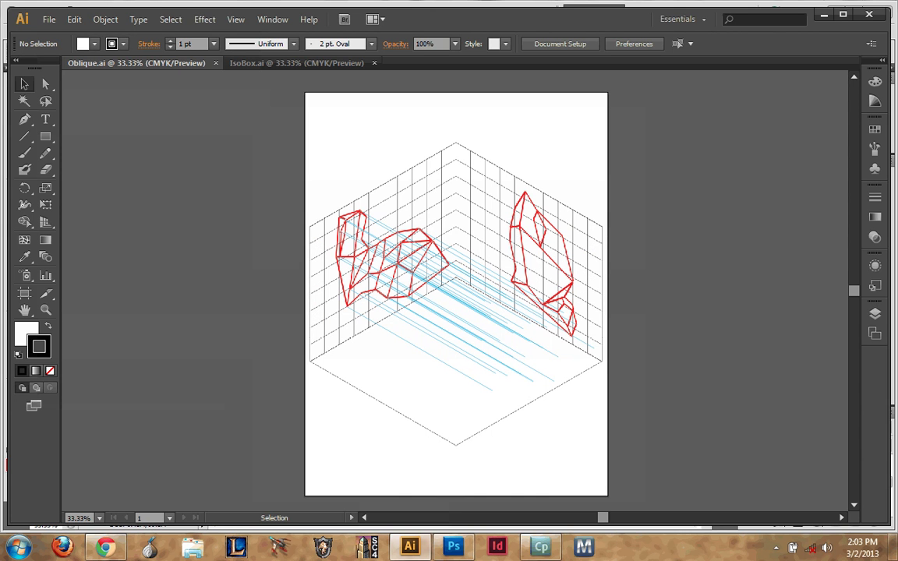
# Switch to Photoshop and try setting up a new document 18 inches wide, 24 inches high, at 72 pixels/inch.
pyautogui.hotkey('alt', 'Tab')
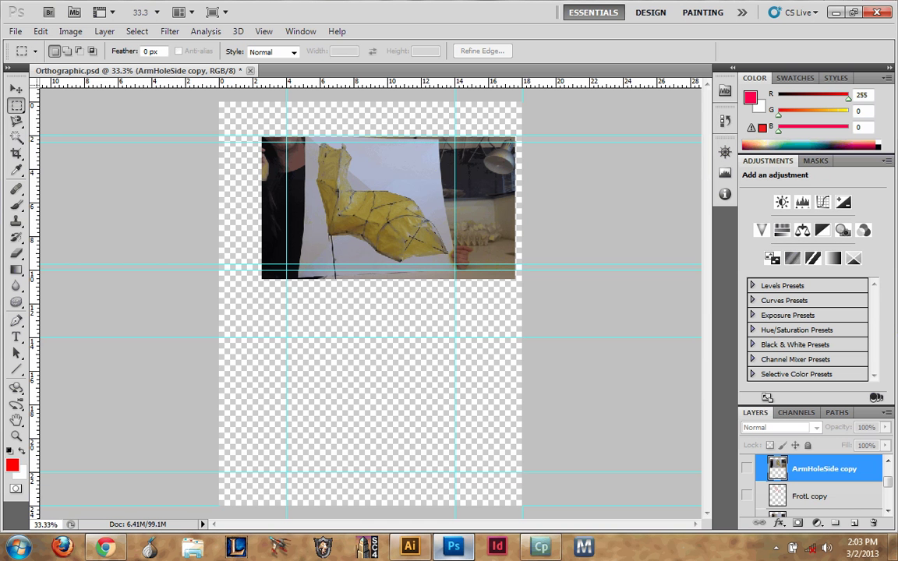
pyautogui.hotkey('alt', 'f')
pyautogui.press('n')
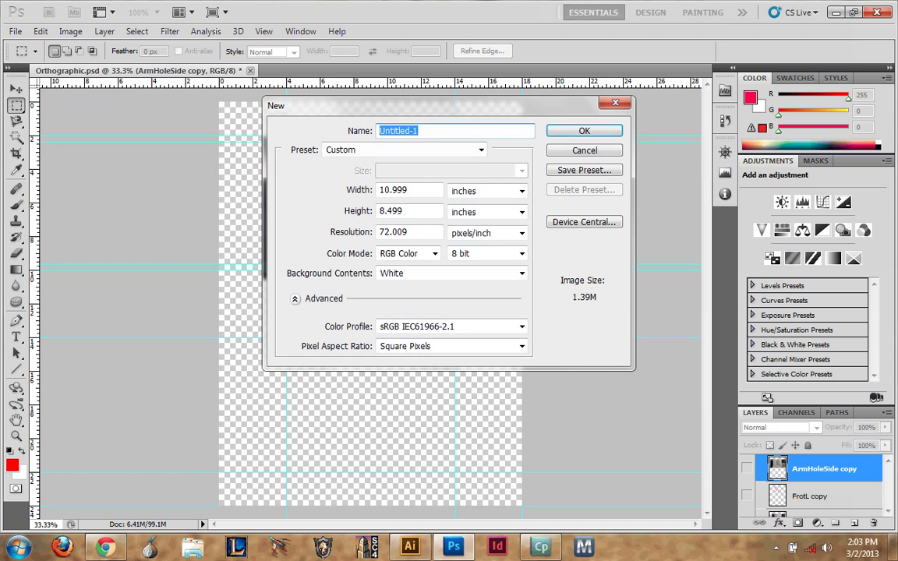
pyautogui.press('Tab')
pyautogui.press('Tab')
pyautogui.write('18')
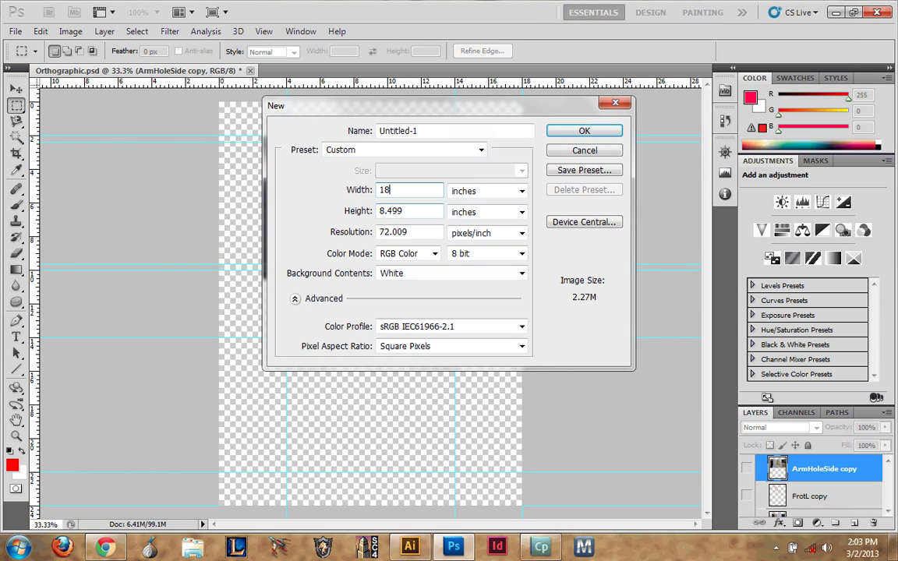
pyautogui.press('Tab')
pyautogui.write('24')
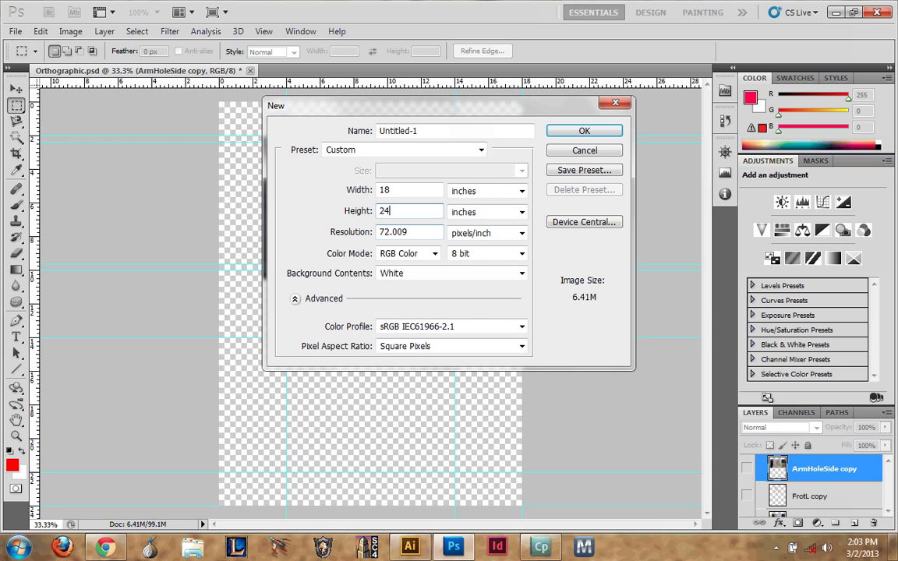
pyautogui.click(420, 231)
pyautogui.press('BackSpace')
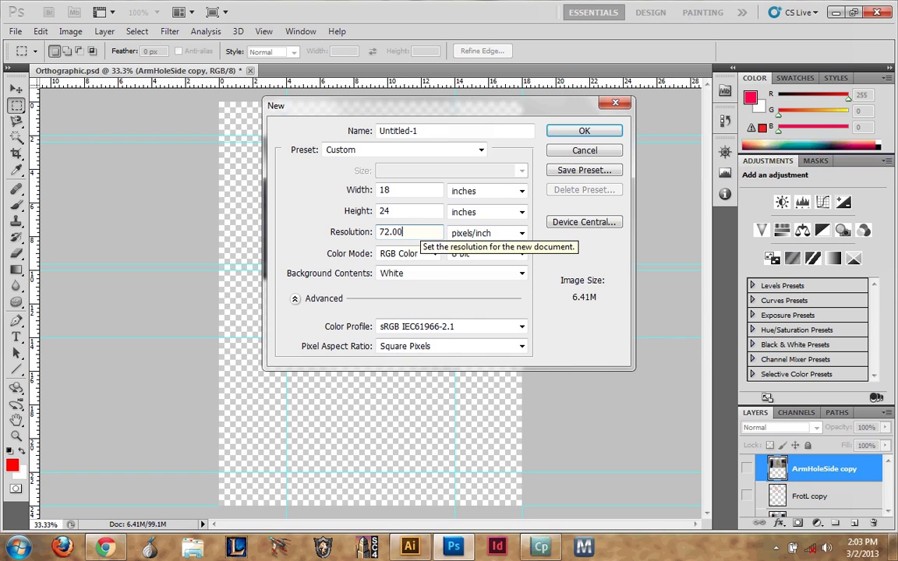
pyautogui.press('Escape')
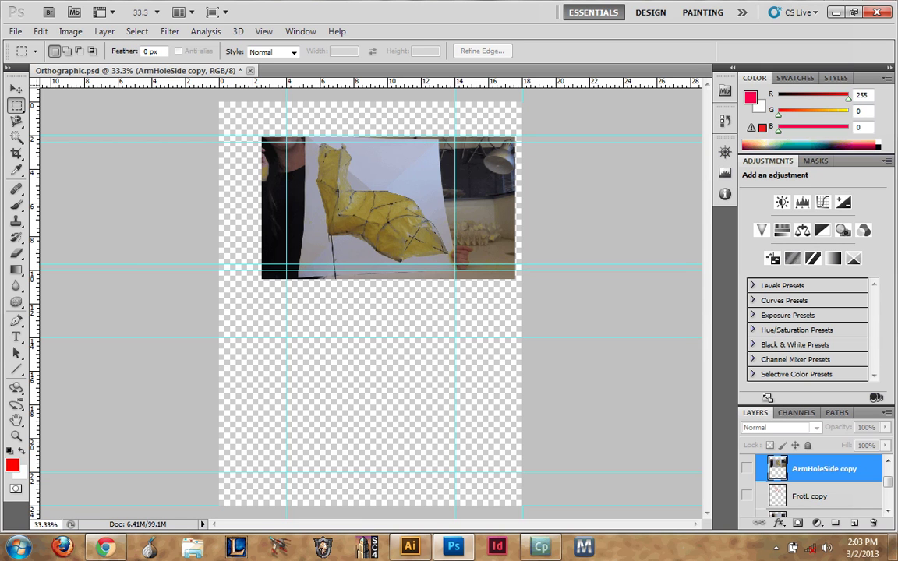
# Toggle the visibility of the ArmHoleSide copy layer to compare the two photos of the yellow arm form.
pyautogui.click(747, 468)
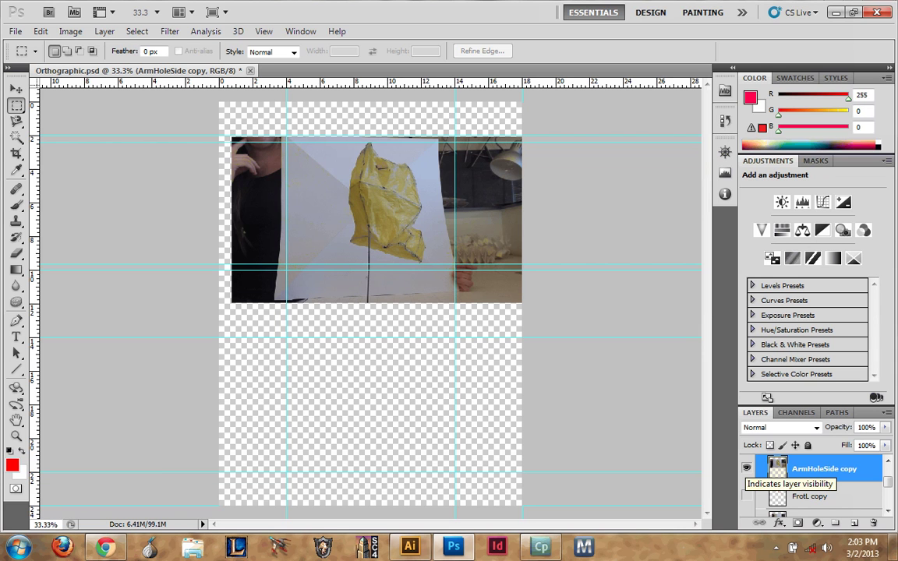
pyautogui.click(746, 468)
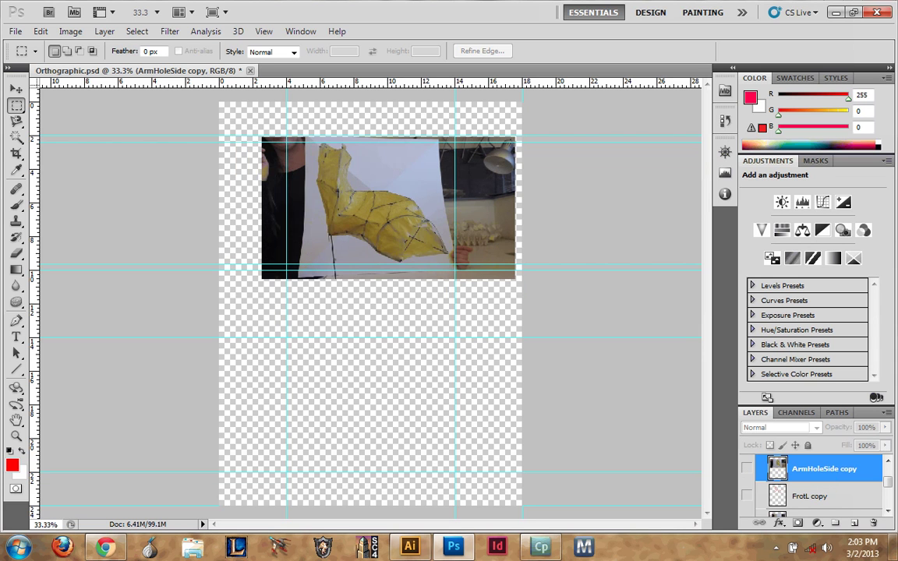
pyautogui.click(747, 468)
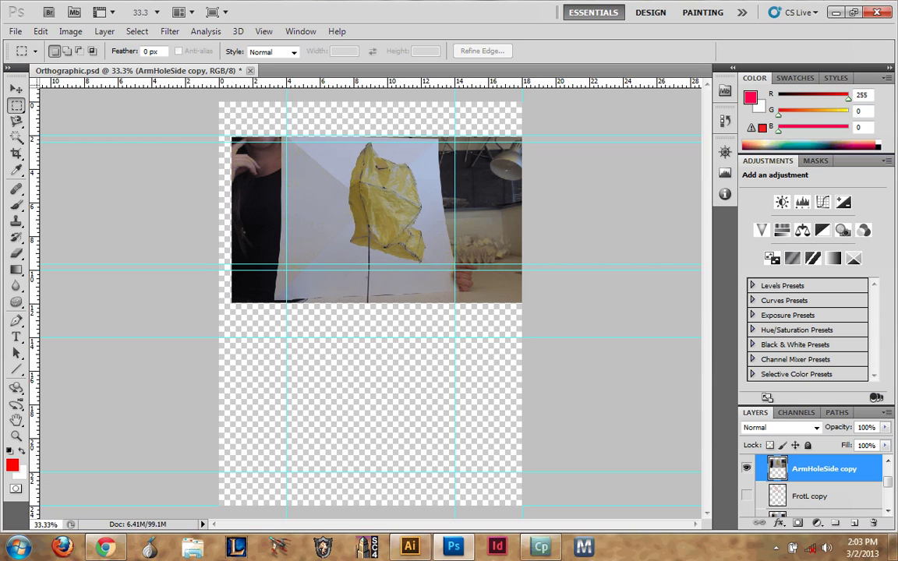
pyautogui.click(746, 467)
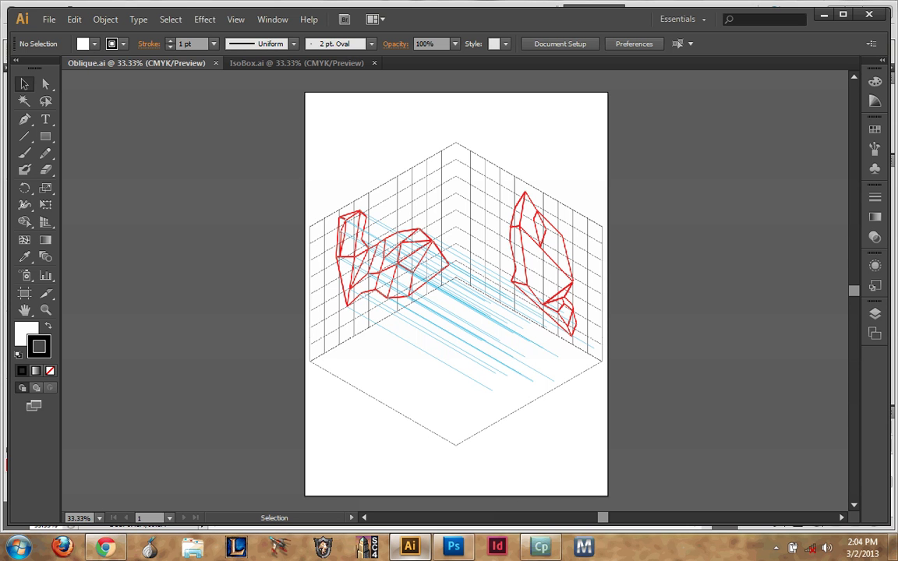
pyautogui.hotkey('alt', 'Tab')
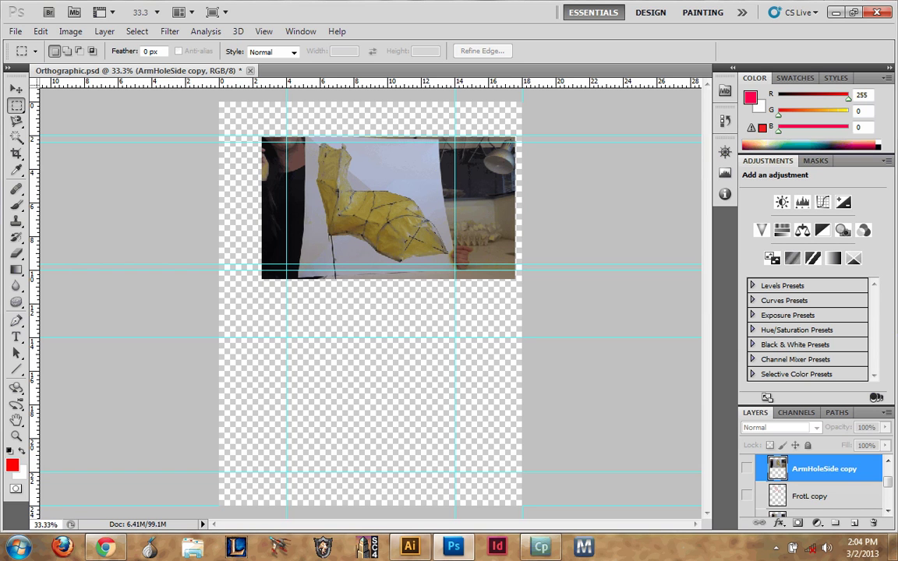
pyautogui.click(747, 467)
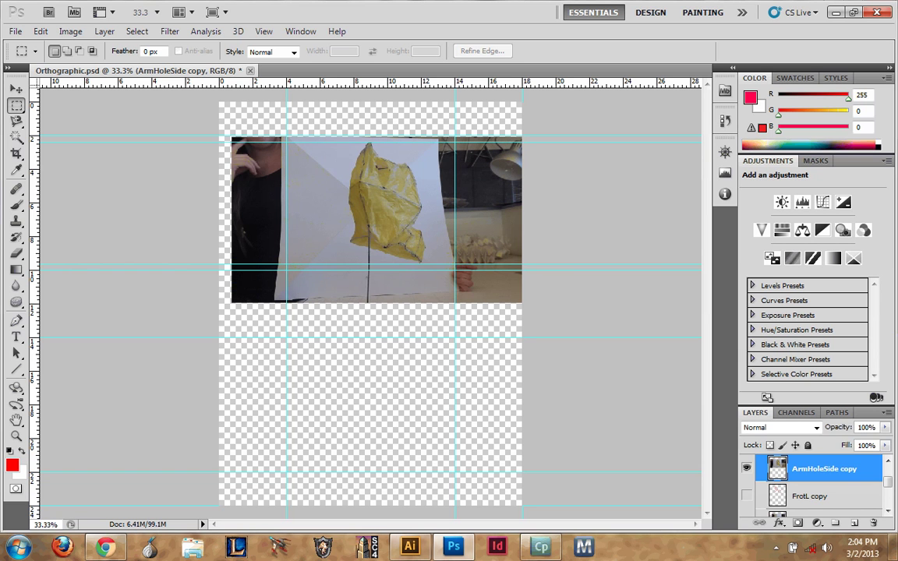
pyautogui.click(746, 467)
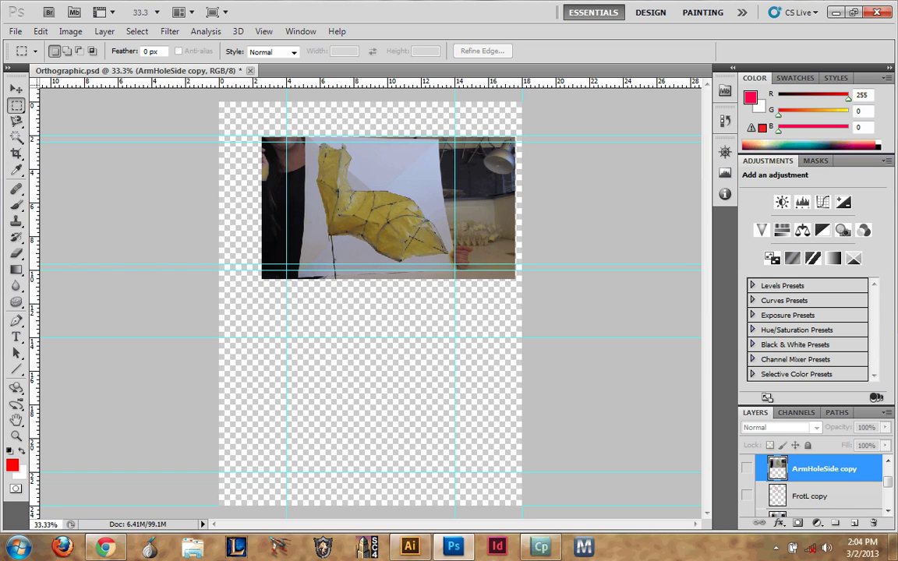
pyautogui.click(747, 468)
pyautogui.click(747, 469)
pyautogui.click(746, 468)
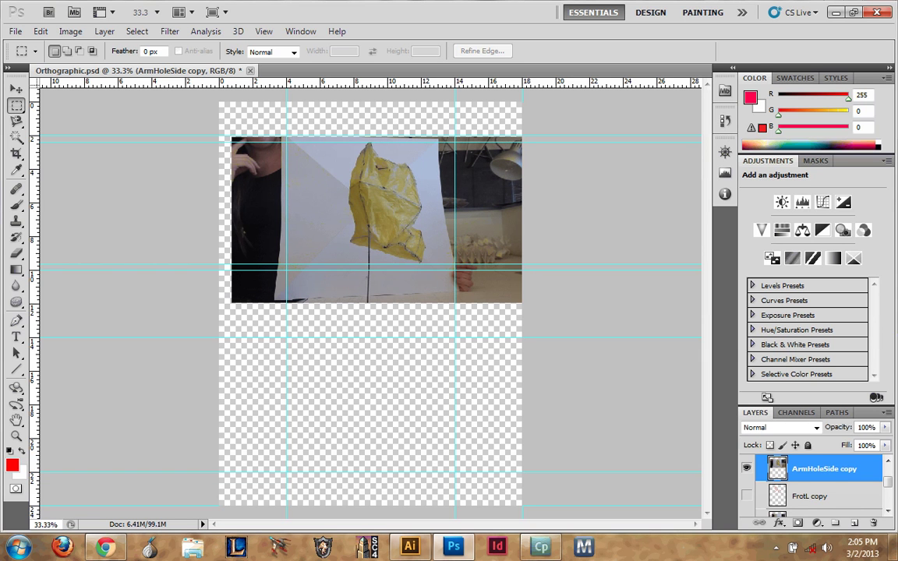
pyautogui.click(747, 469)
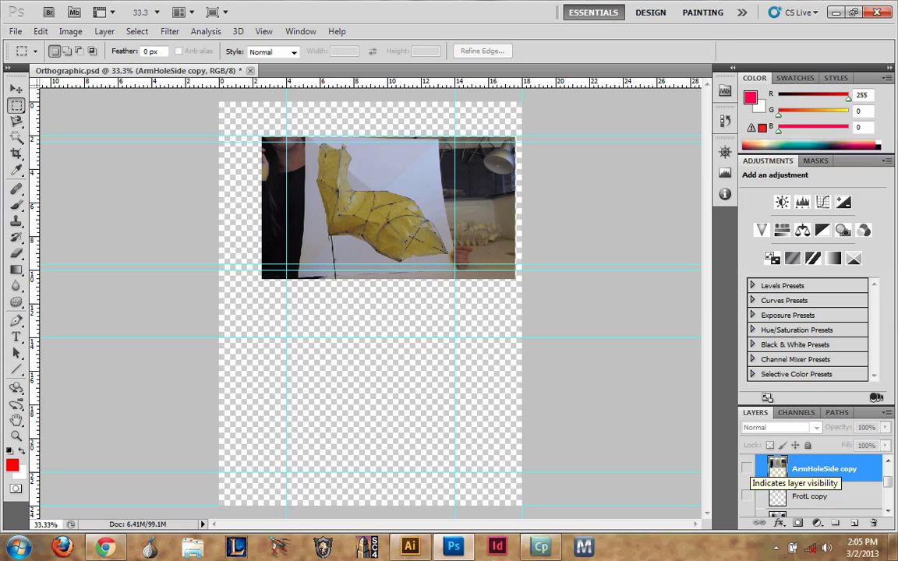
# Switch to the IsoBox document in Illustrator and examine the tools grouped with the Line Segment tool and the flat grid beside the artboard.
pyautogui.hotkey('alt', 'Tab')
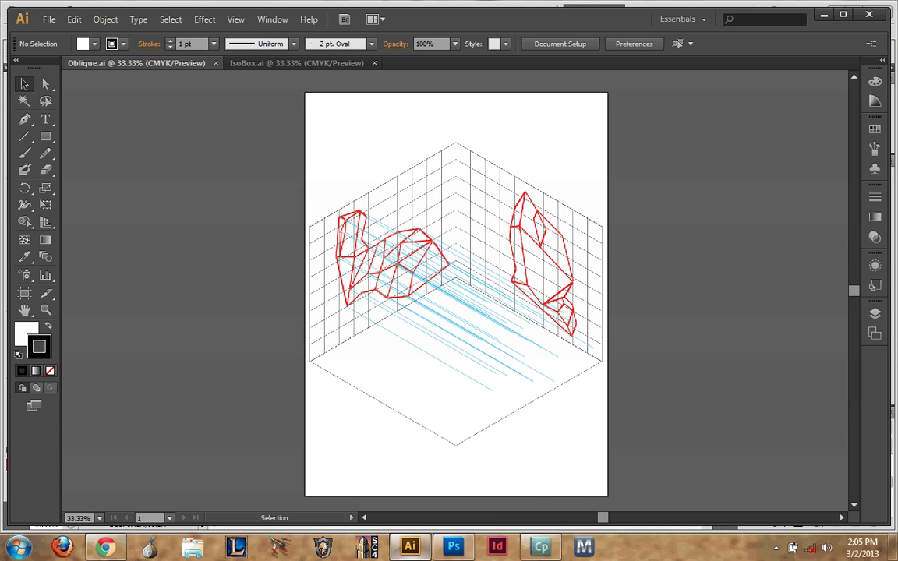
pyautogui.hotkey('ctrl', 'Tab')
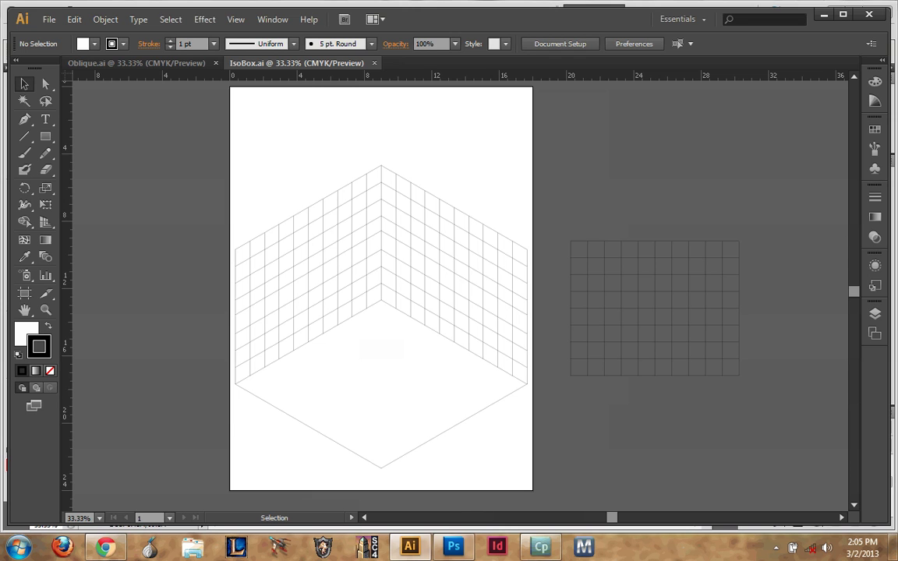
pyautogui.moveTo(24, 136); pyautogui.dragTo(73, 189)
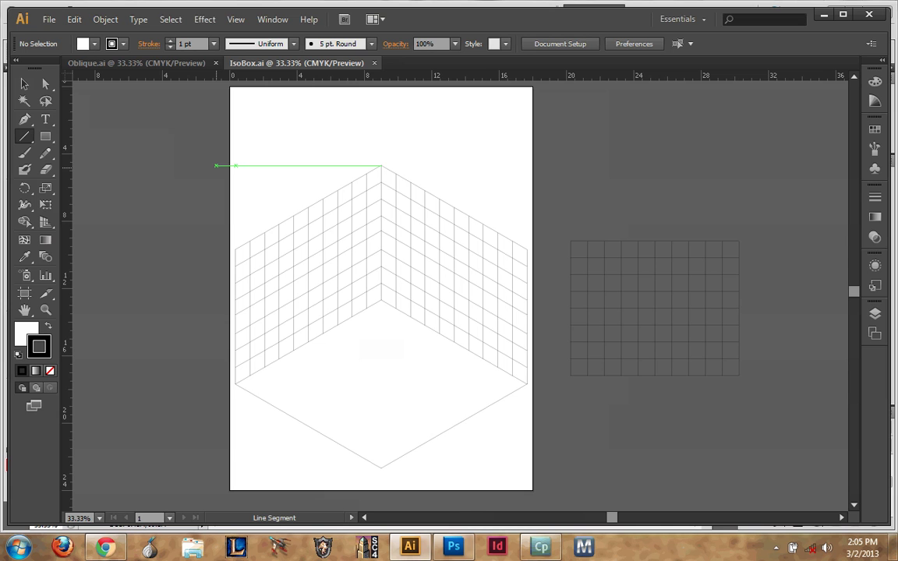
pyautogui.click(24, 135)
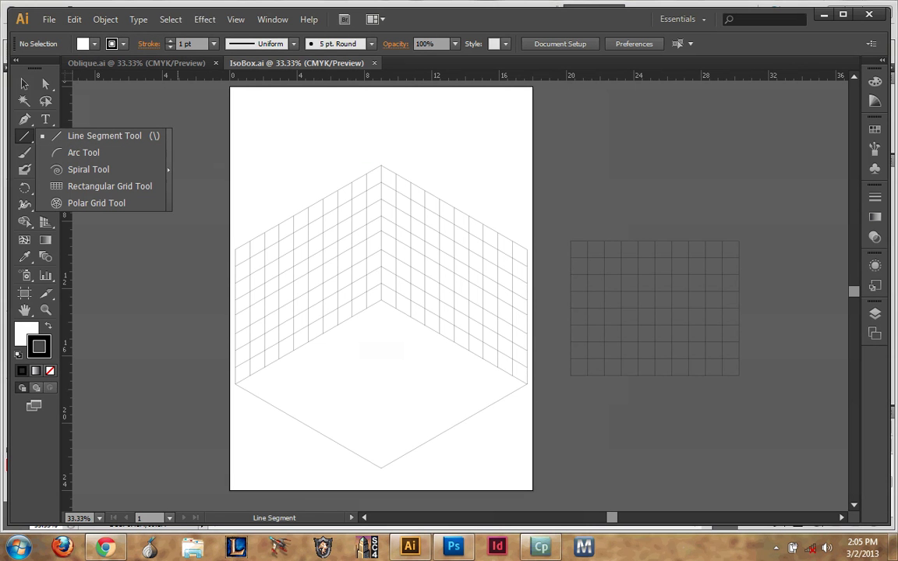
pyautogui.press('Escape')
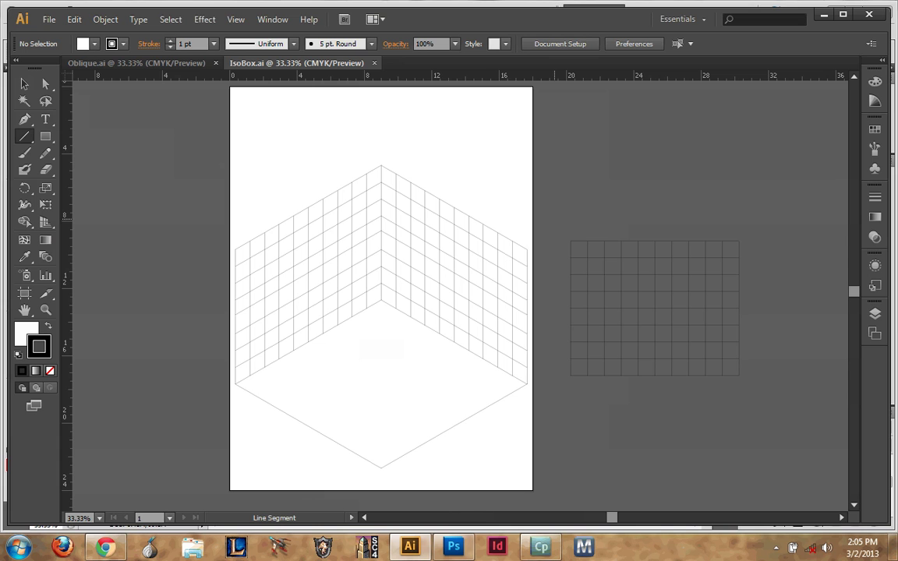
pyautogui.moveTo(554, 219); pyautogui.dragTo(664, 210)
# Copy the flat grid beside the IsoBox artboard and paste it into Photoshop's Orthographic.psd, aligned over the arm photo between the 4-inch and 14-inch guides.
pyautogui.click(24, 83)
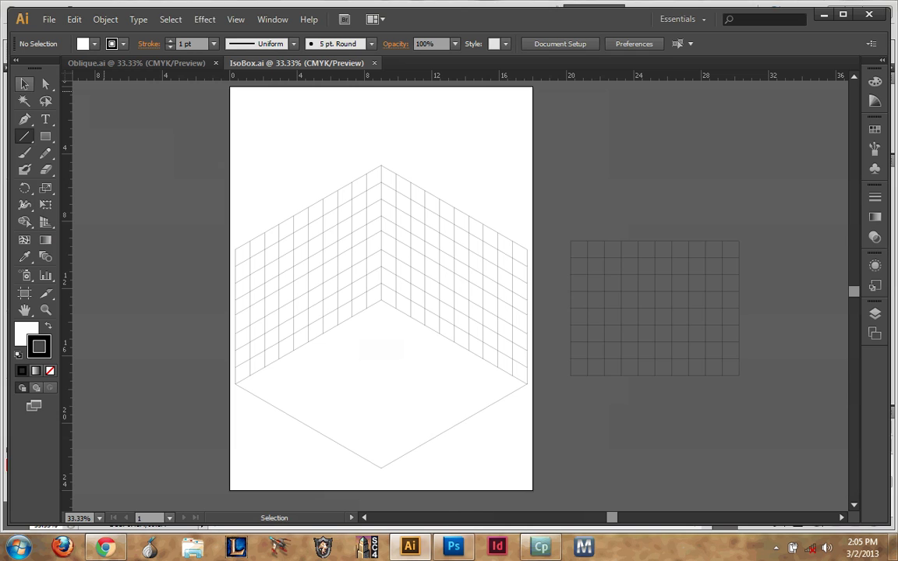
pyautogui.press('v')
pyautogui.moveTo(558, 216); pyautogui.dragTo(785, 406)
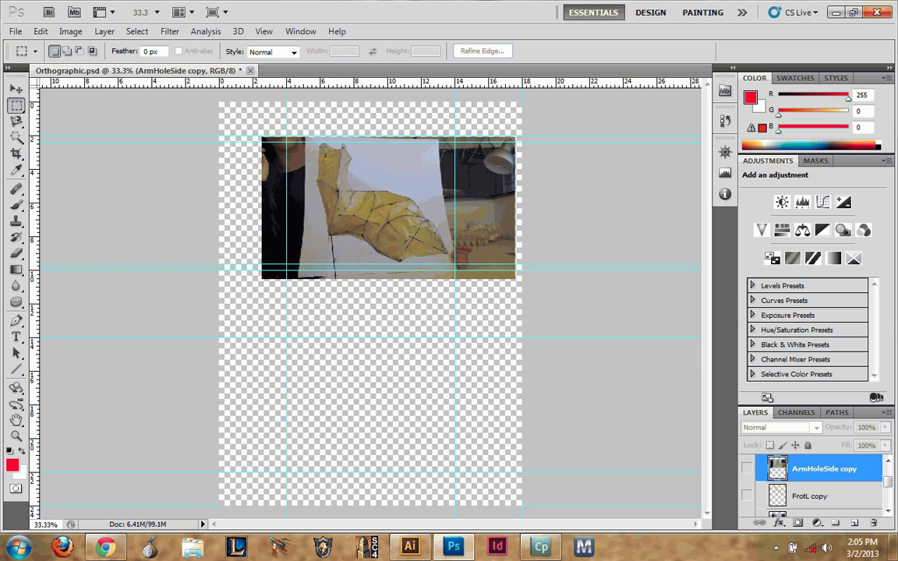
pyautogui.moveTo(32, 187); pyautogui.dragTo(454, 128)
pyautogui.hotkey('ctrl', 'v')
pyautogui.moveTo(387, 281); pyautogui.dragTo(376, 207)
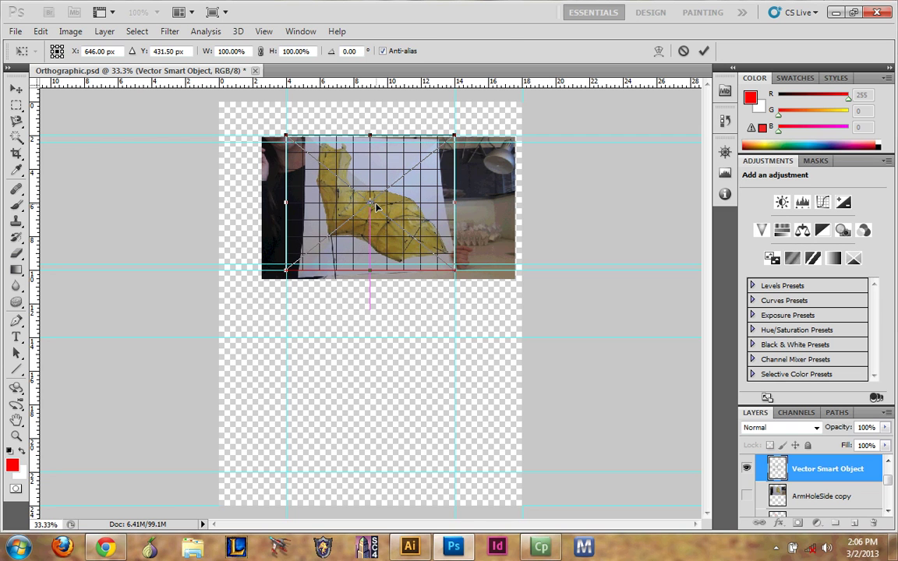
pyautogui.press('Return')
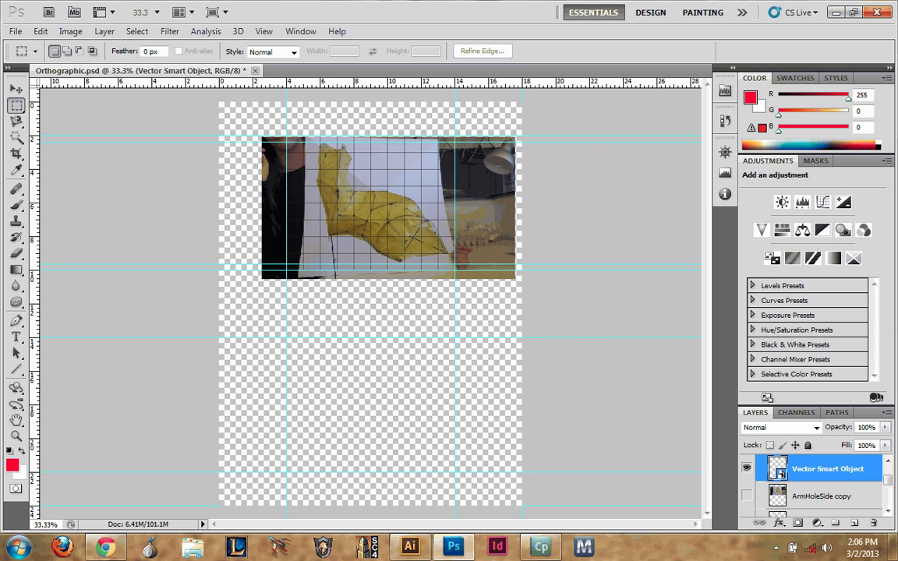
# Hide the pasted Vector Smart Object grid layer and activate the Line Tool.
pyautogui.click(746, 468)
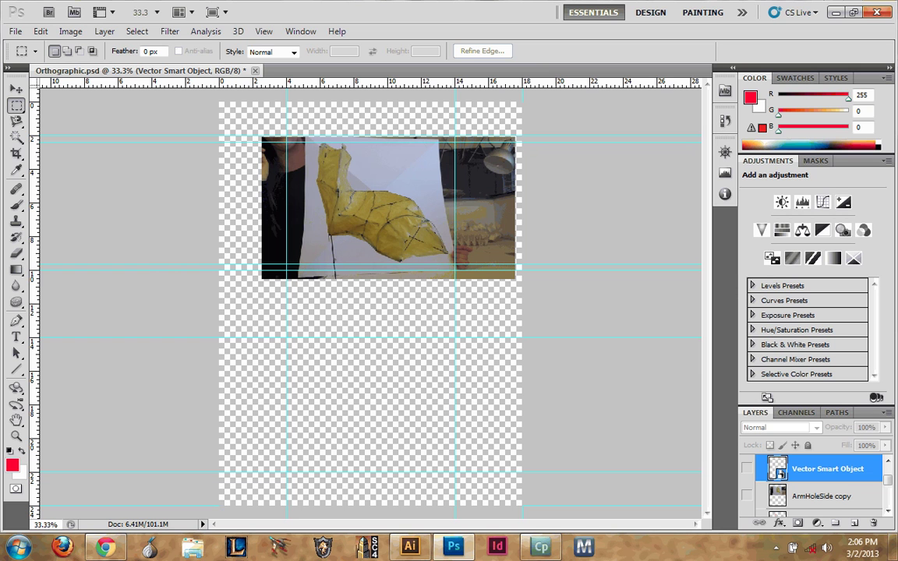
pyautogui.click(16, 369)
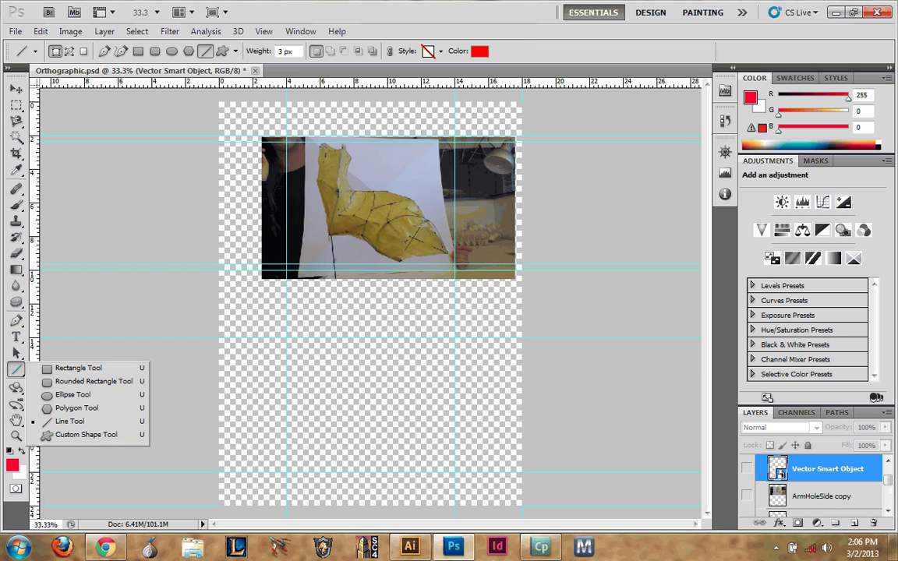
pyautogui.click(66, 418)
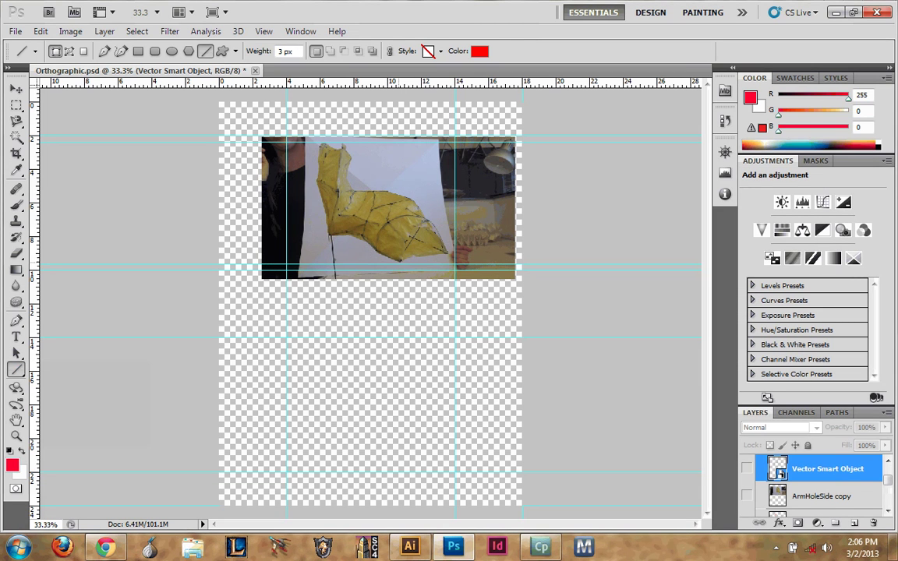
# Trace the arm's lower edge with 3 px red lines, set further lines to add to the shape area, and hide both shape layers.
pyautogui.moveTo(399, 261); pyautogui.dragTo(375, 251)
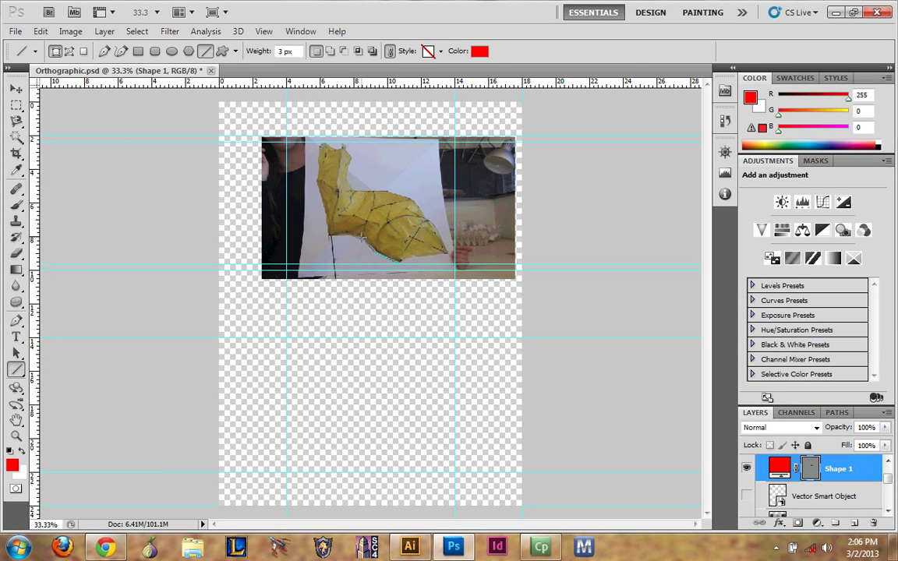
pyautogui.moveTo(375, 251); pyautogui.dragTo(363, 237)
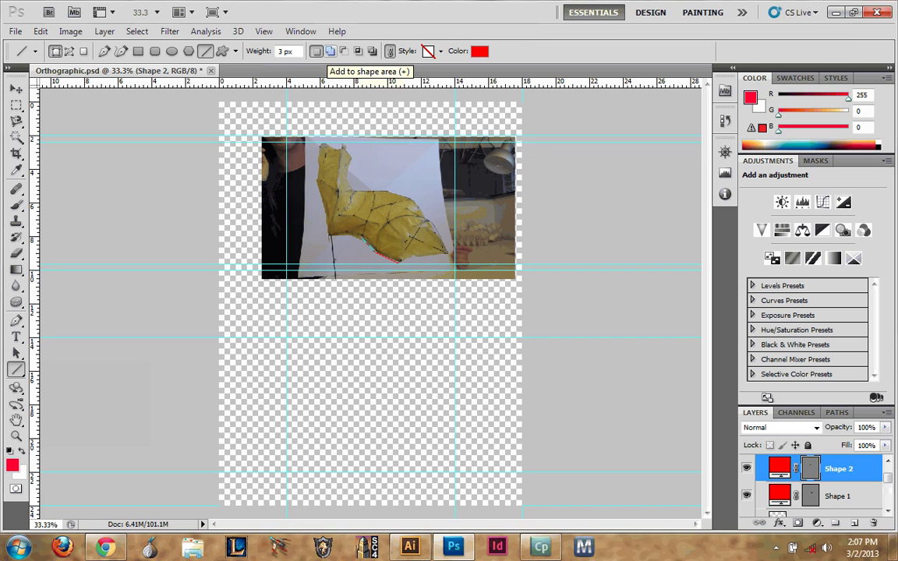
pyautogui.click(329, 51)
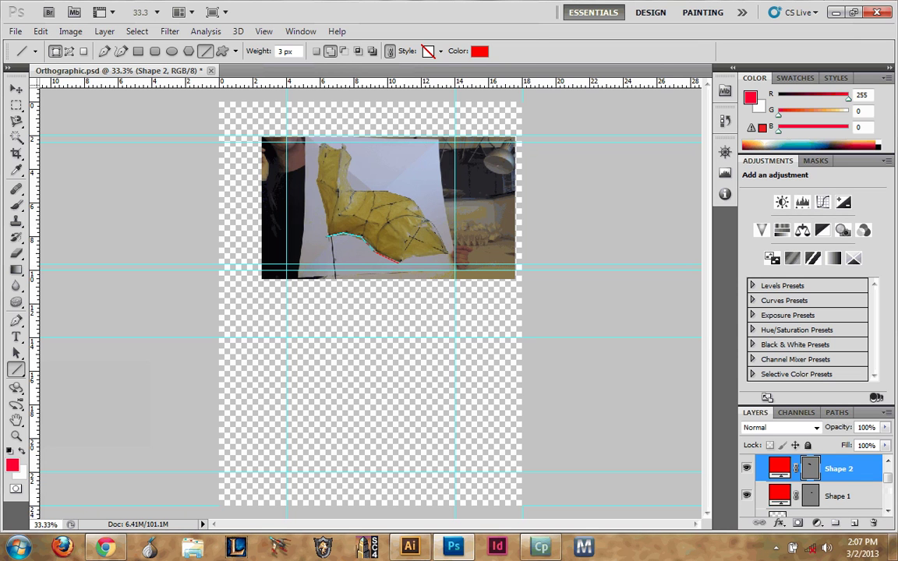
pyautogui.click(746, 468)
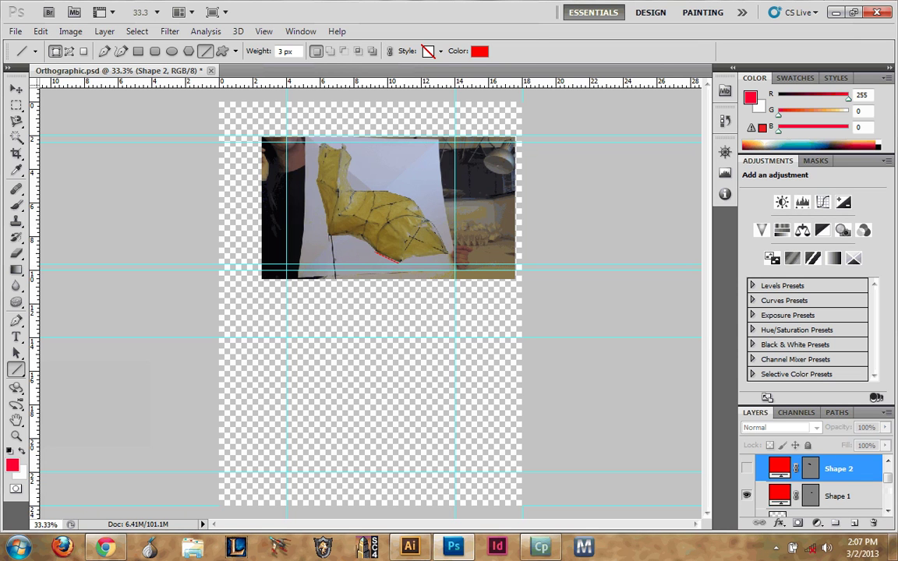
pyautogui.click(746, 495)
# Show the FrotL copy line tracing over the arm photo, with the ArmSideL copy layer hidden.
pyautogui.scroll(2, 865, 482)
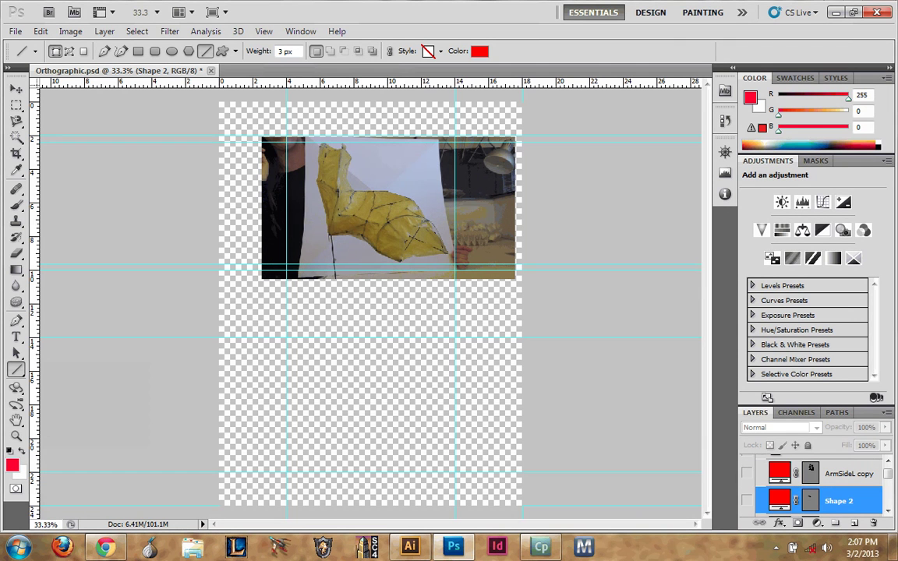
pyautogui.click(746, 473)
pyautogui.scroll(-3, 749, 481)
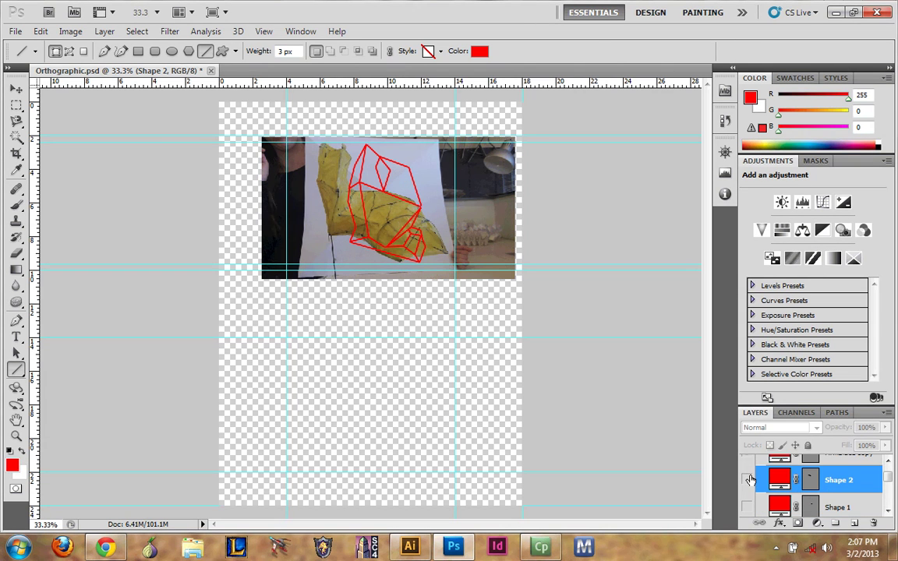
pyautogui.scroll(-2, 748, 481)
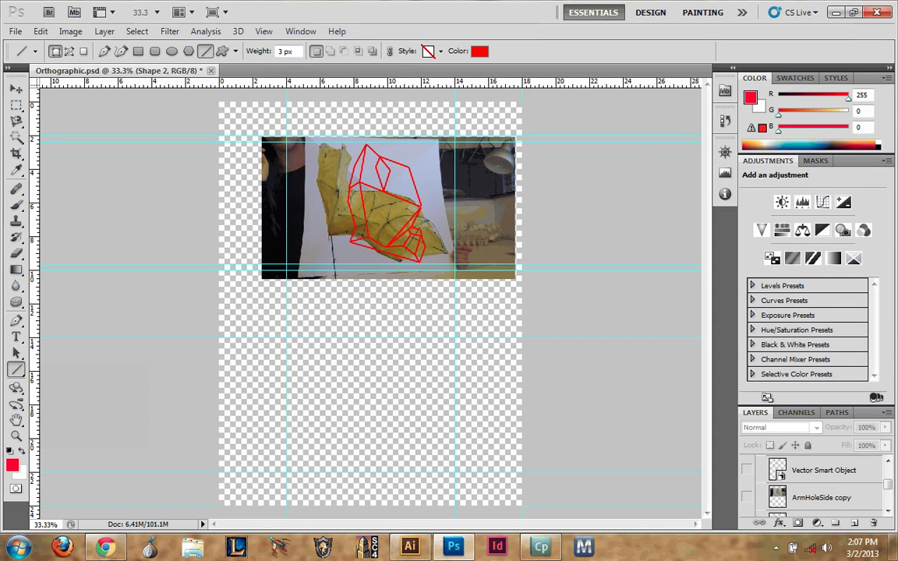
pyautogui.scroll(-1, 747, 499)
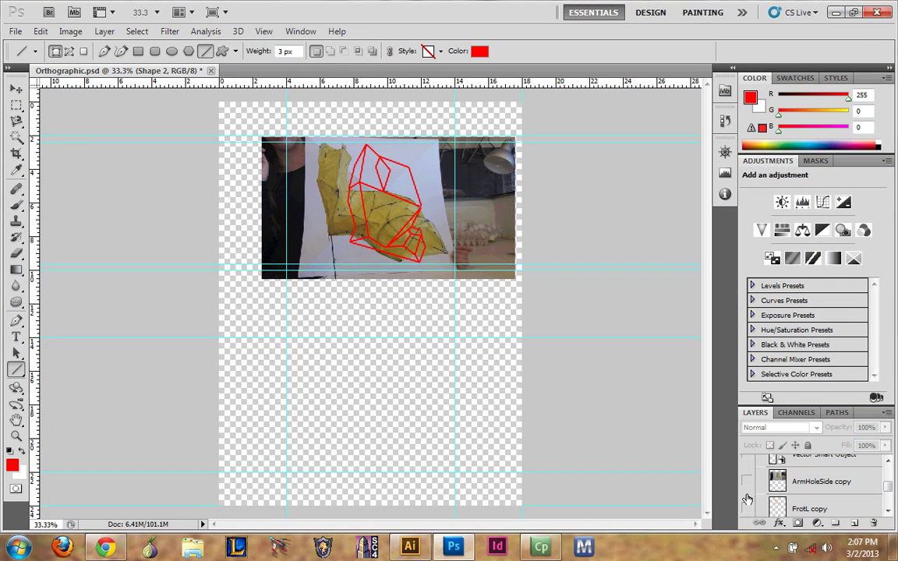
pyautogui.click(746, 507)
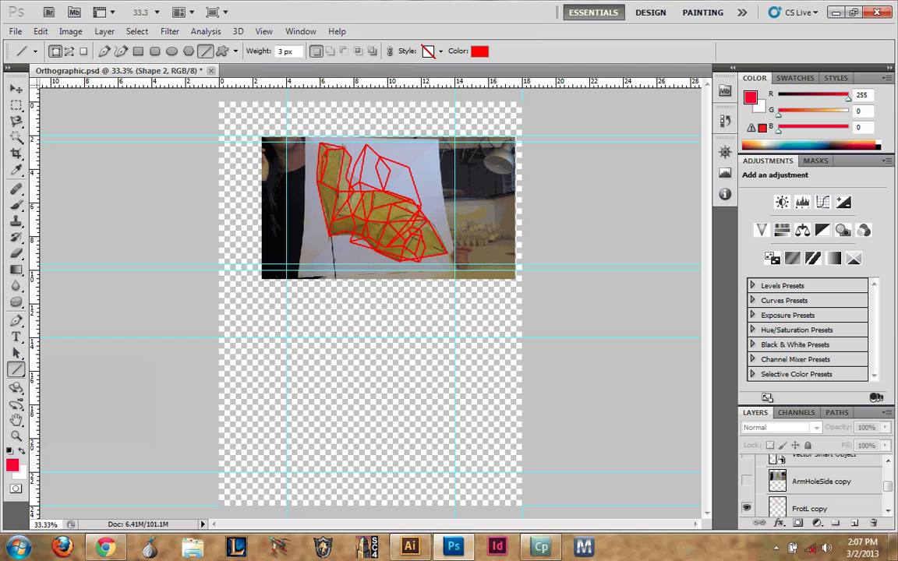
pyautogui.scroll(4, 811, 483)
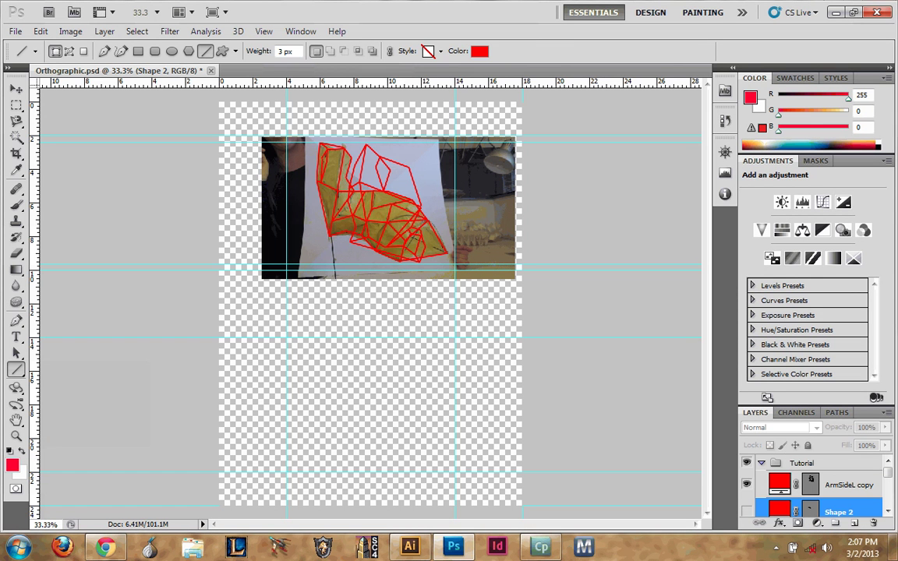
pyautogui.click(747, 484)
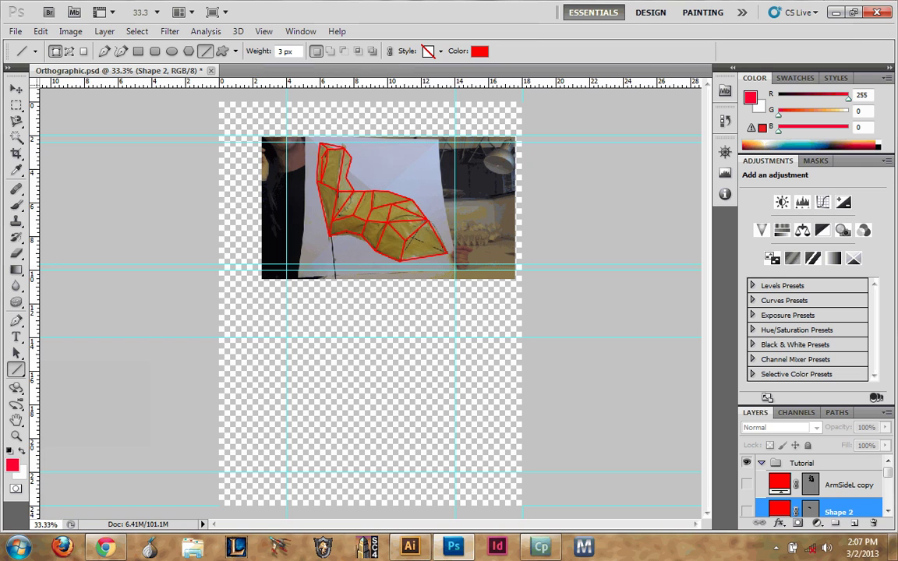
# Delete the Shape 1 and Shape 2 layers.
pyautogui.scroll(-5, 810, 487)
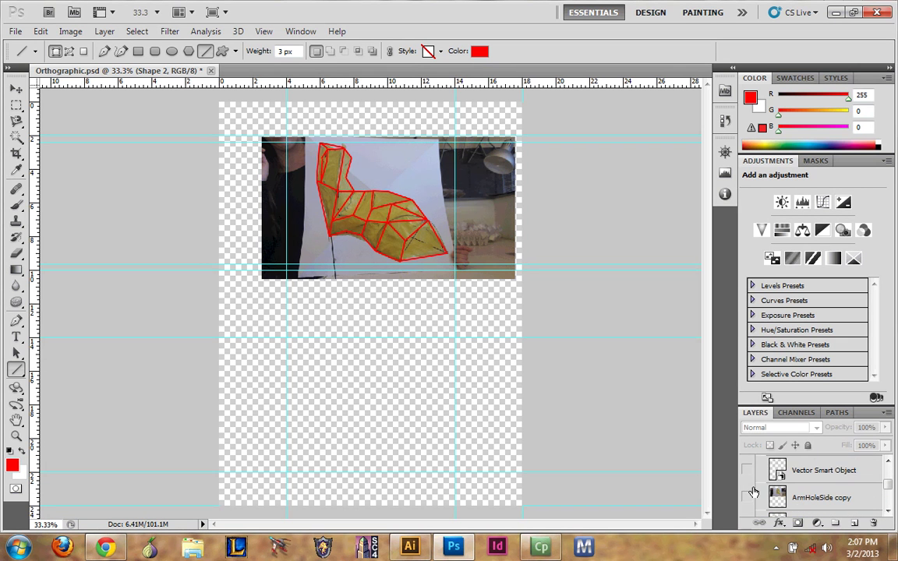
pyautogui.scroll(1, 811, 484)
pyautogui.click(838, 474)
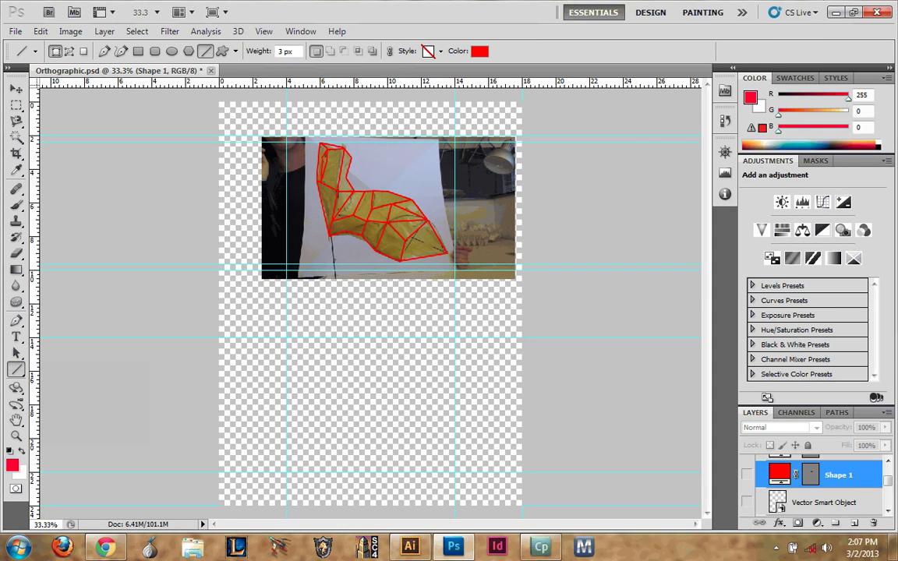
pyautogui.scroll(1, 810, 483)
pyautogui.keyDown('shift'); pyautogui.click(837, 464); pyautogui.keyUp('shift')
pyautogui.moveTo(838, 475); pyautogui.dragTo(872, 522)
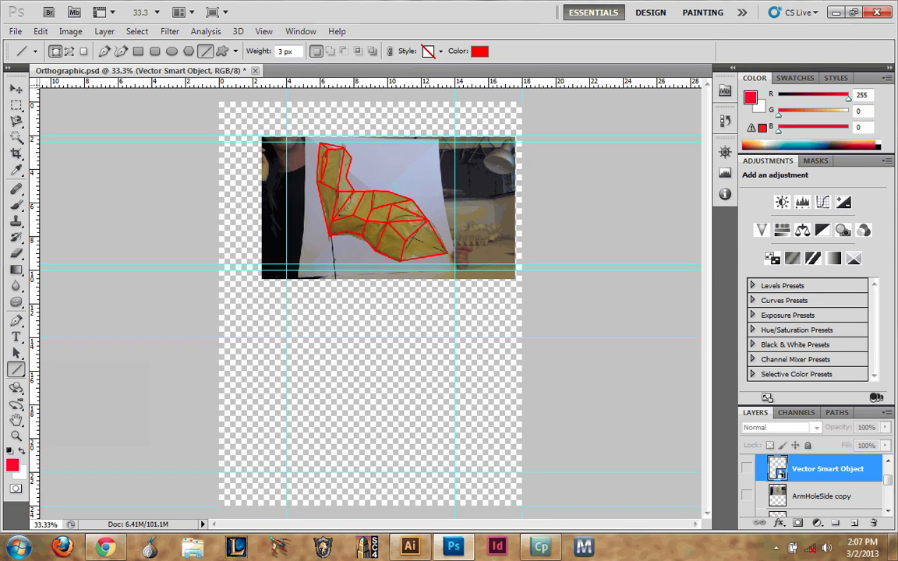
# Show the Vector Smart Object grid layer and hide the Front copy photo layer.
pyautogui.click(746, 467)
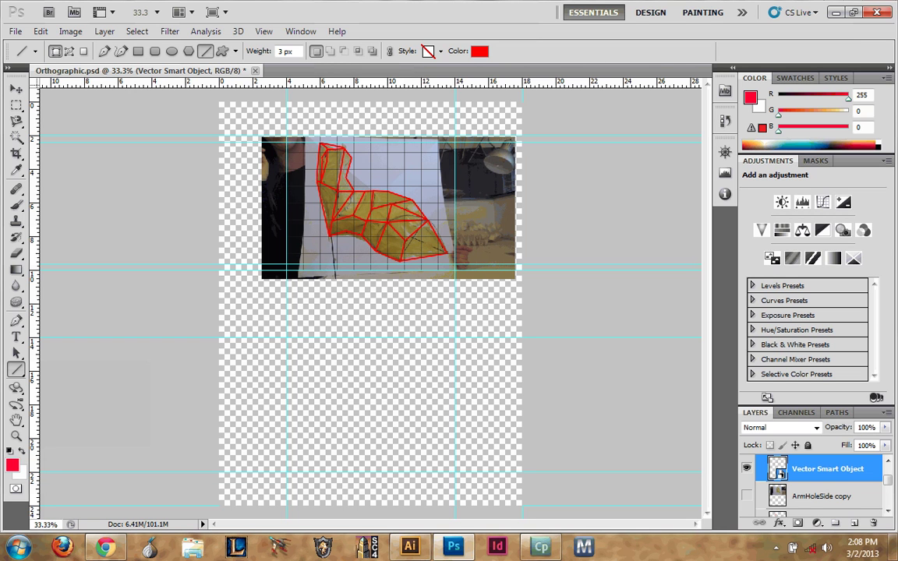
pyautogui.scroll(-3, 779, 487)
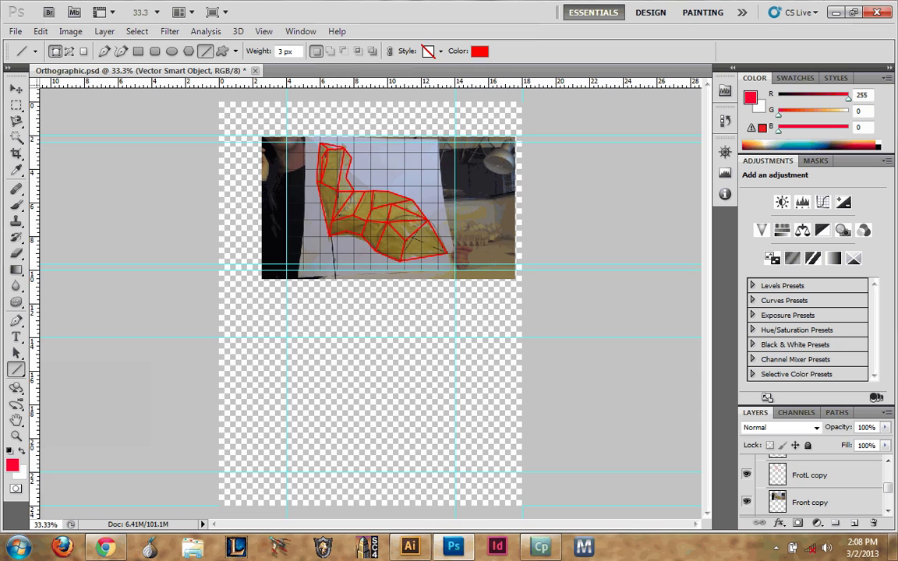
pyautogui.click(746, 502)
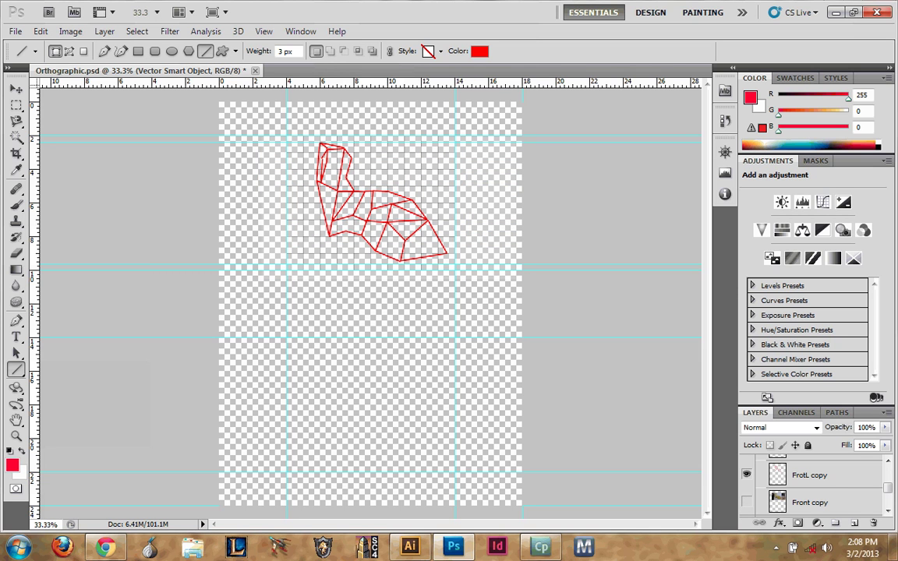
# Add a new layer directly above Front copy, fill it with white at 100% opacity, and lock it.
pyautogui.scroll(-1, 811, 484)
pyautogui.click(811, 486)
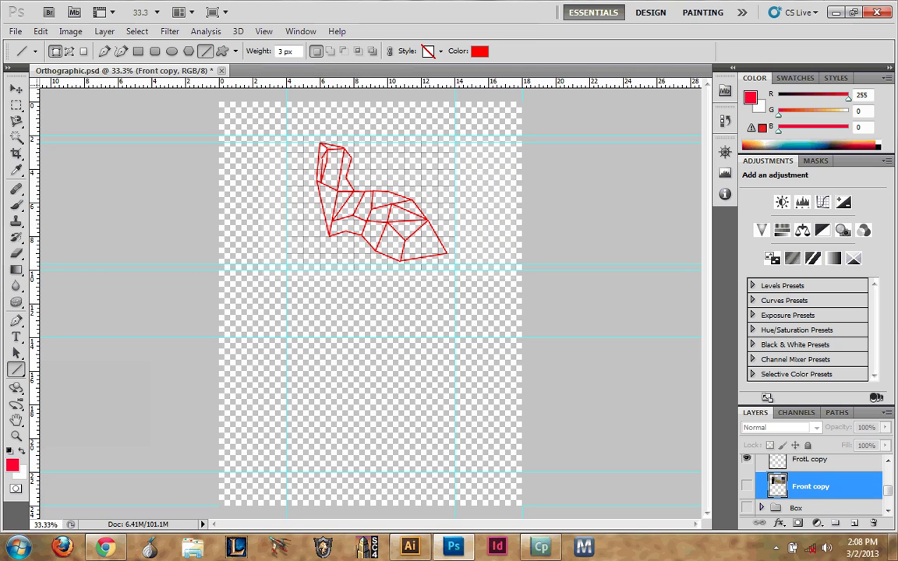
pyautogui.hotkey('ctrl', 'shift', 'alt', 'n')
pyautogui.hotkey('shift', 'F5')
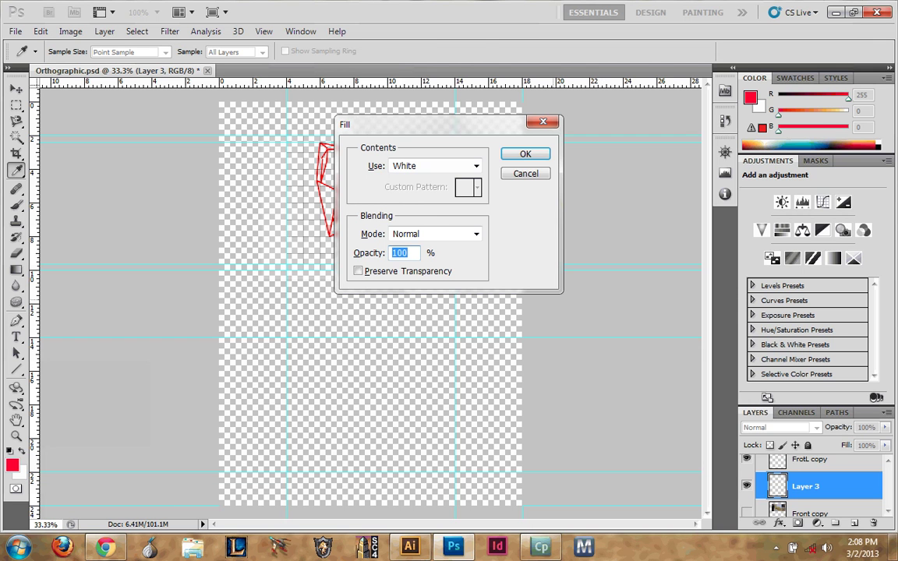
pyautogui.press('Return')
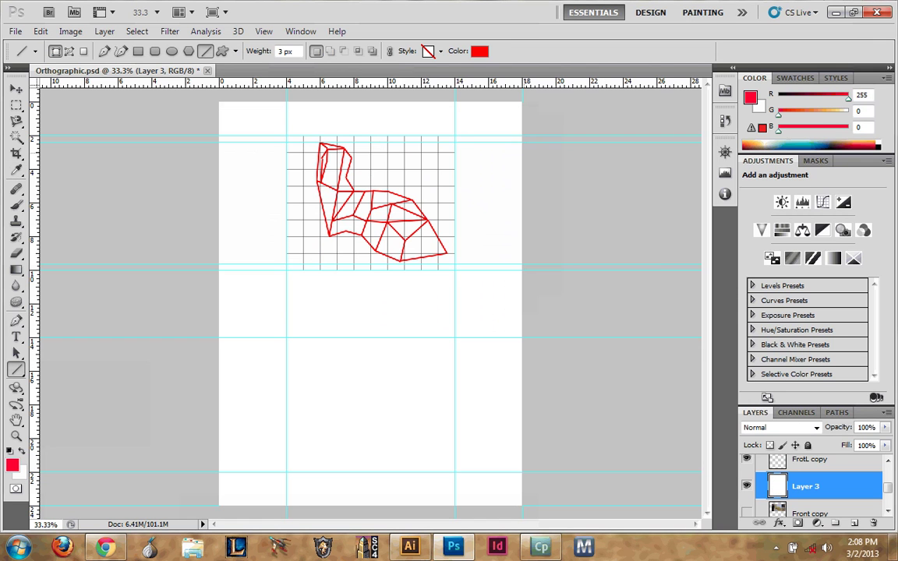
pyautogui.hotkey('ctrl', '/')
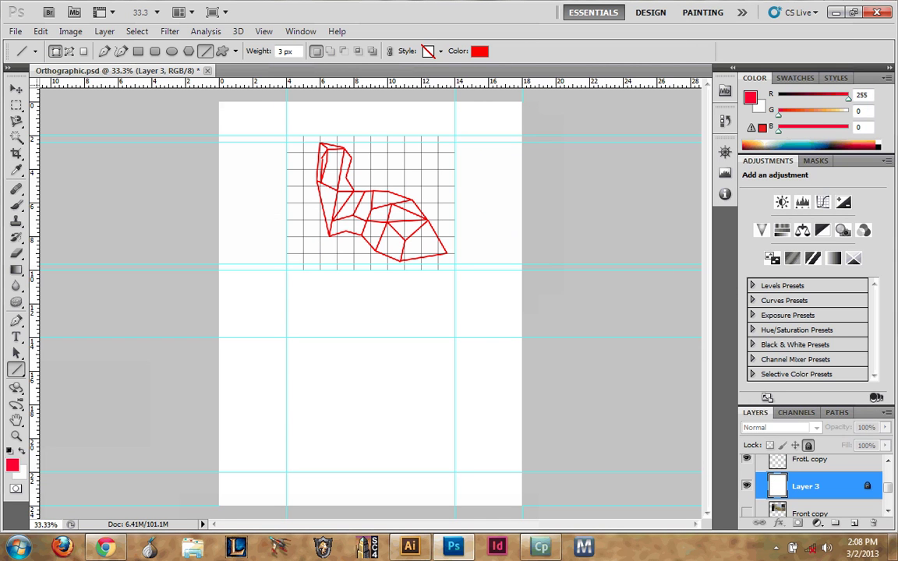
# Try merging the Vector Smart Object grid and the FrotL copy tracing into one layer, and delete the merged Layer 4.
pyautogui.hotkey('alt', ']')
pyautogui.scroll(4, 806, 494)
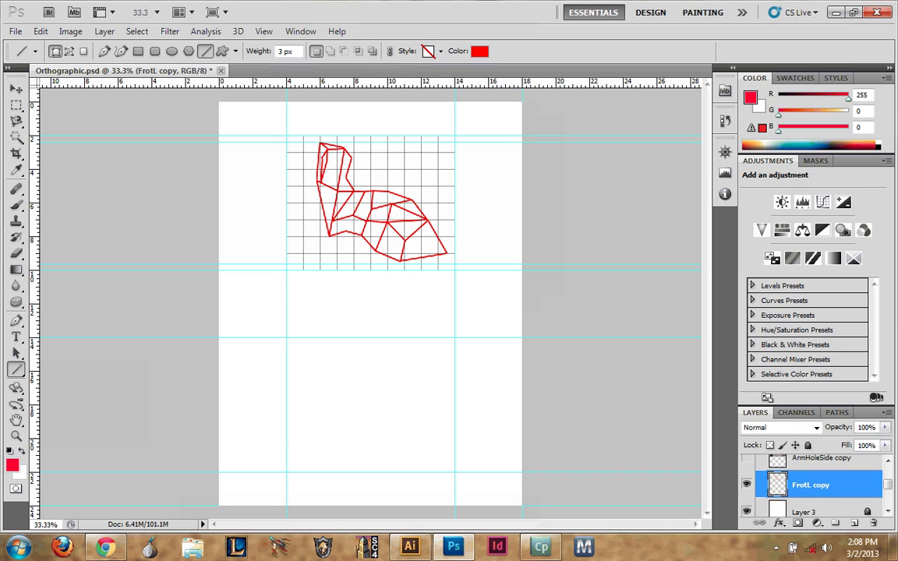
pyautogui.scroll(1, 806, 492)
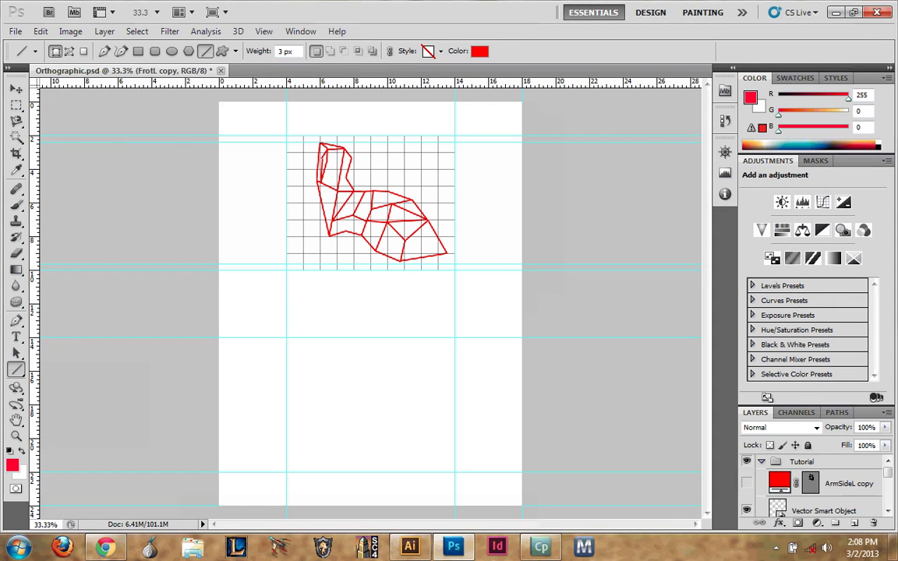
pyautogui.scroll(-2, 806, 492)
pyautogui.click(806, 490)
pyautogui.scroll(-1, 806, 492)
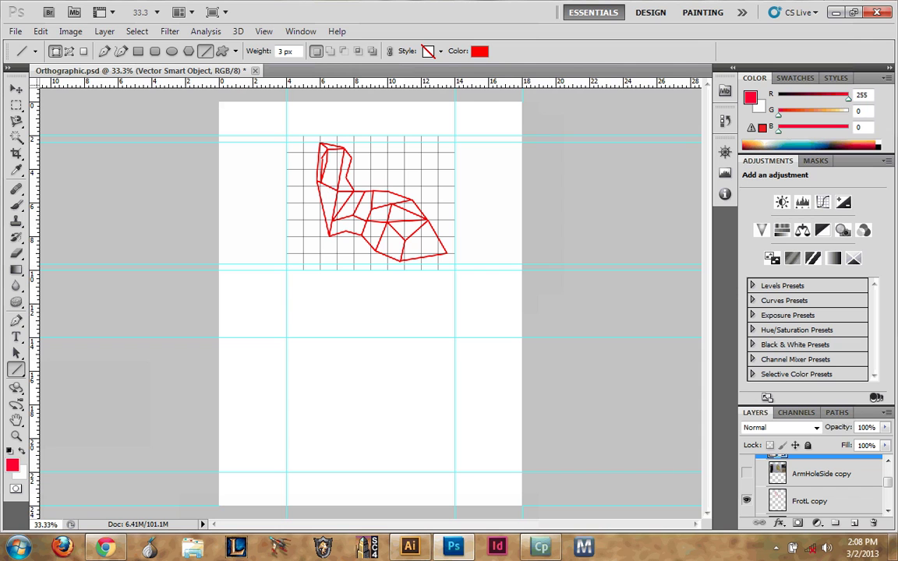
pyautogui.scroll(1, 806, 492)
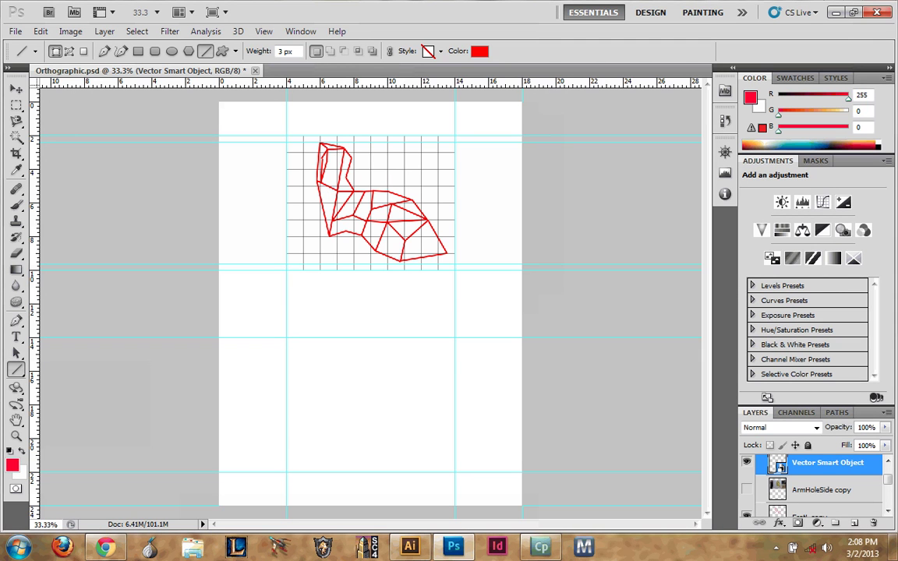
pyautogui.scroll(-1, 808, 492)
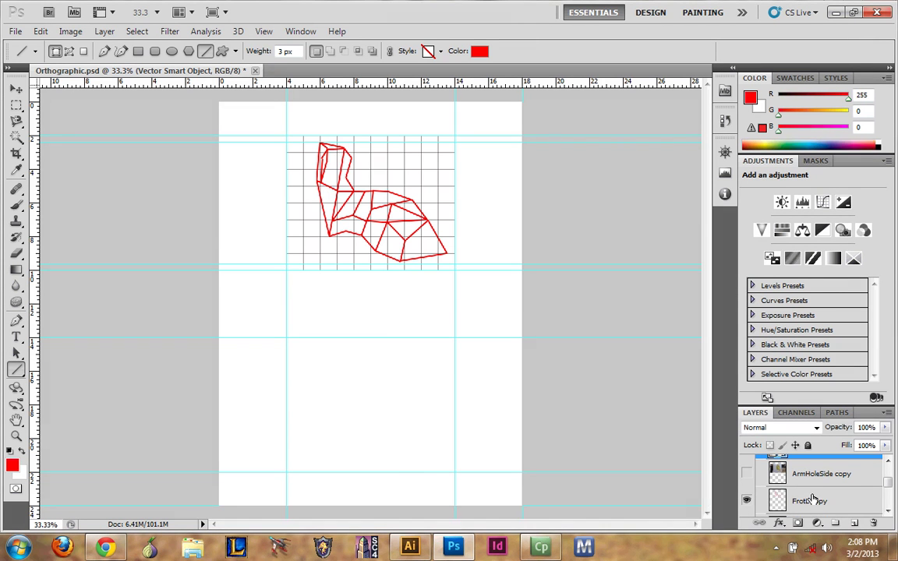
pyautogui.keyDown('ctrl'); pyautogui.click(811, 497); pyautogui.keyUp('ctrl')
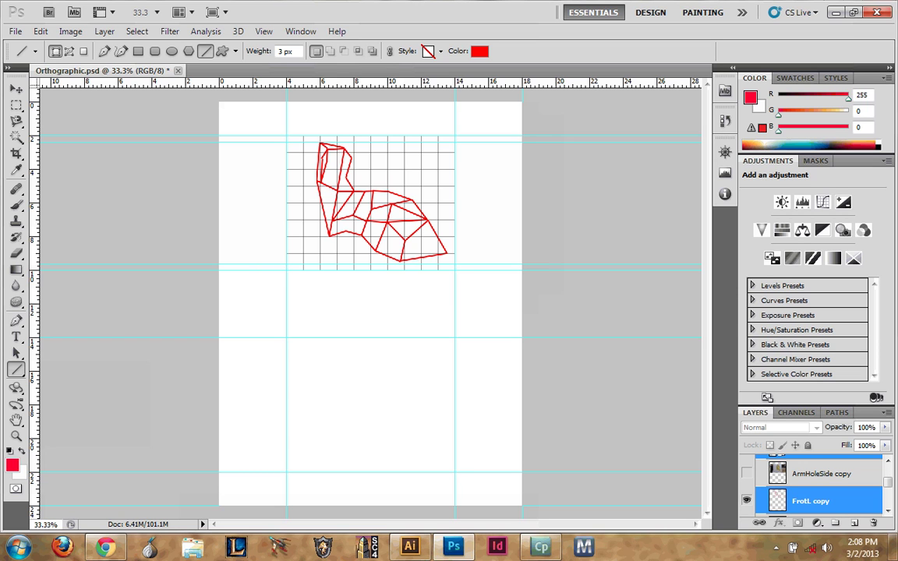
pyautogui.rightClick(810, 496)
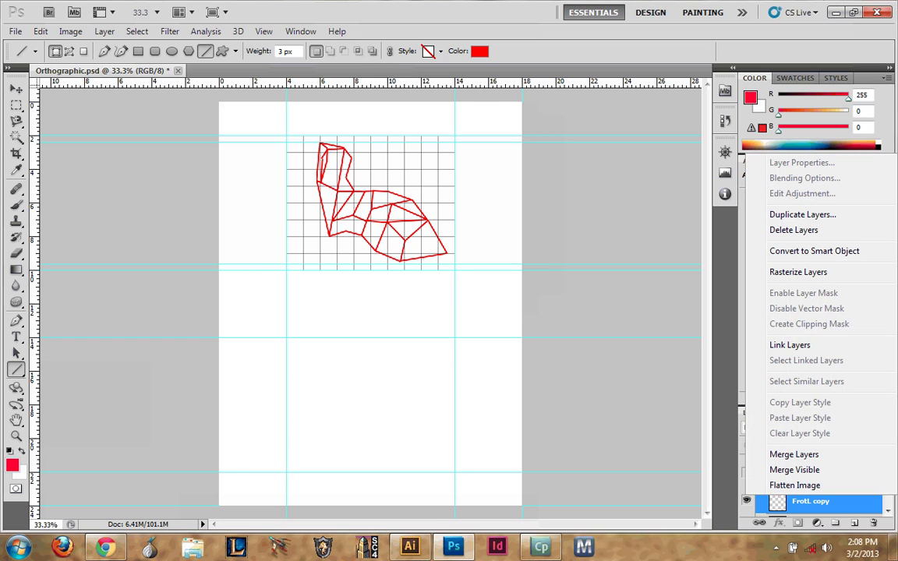
pyautogui.click(794, 454)
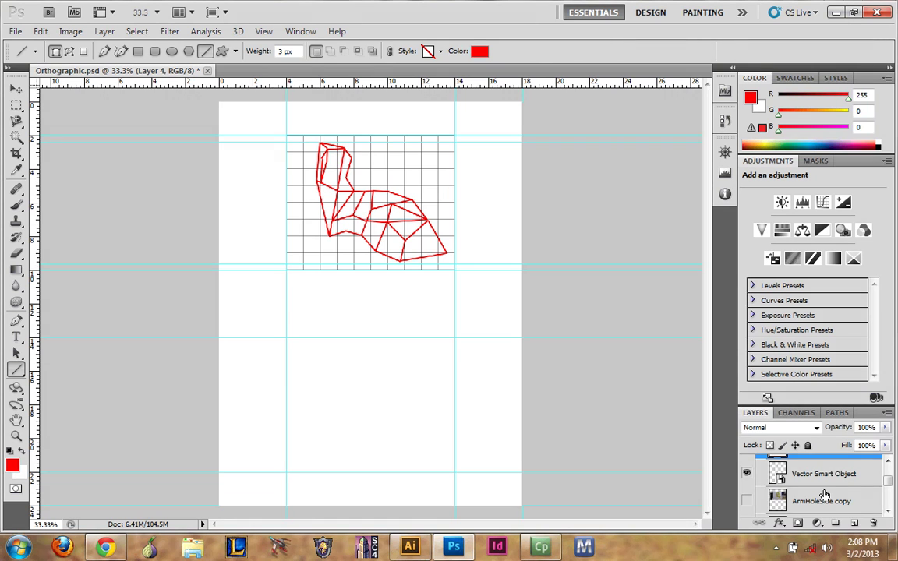
pyautogui.scroll(1, 794, 491)
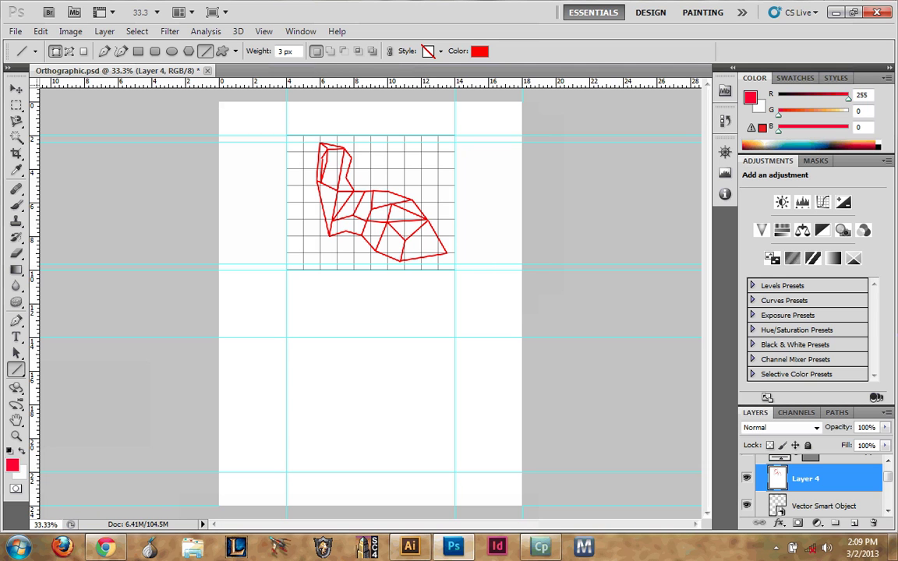
pyautogui.moveTo(837, 478); pyautogui.dragTo(873, 522)
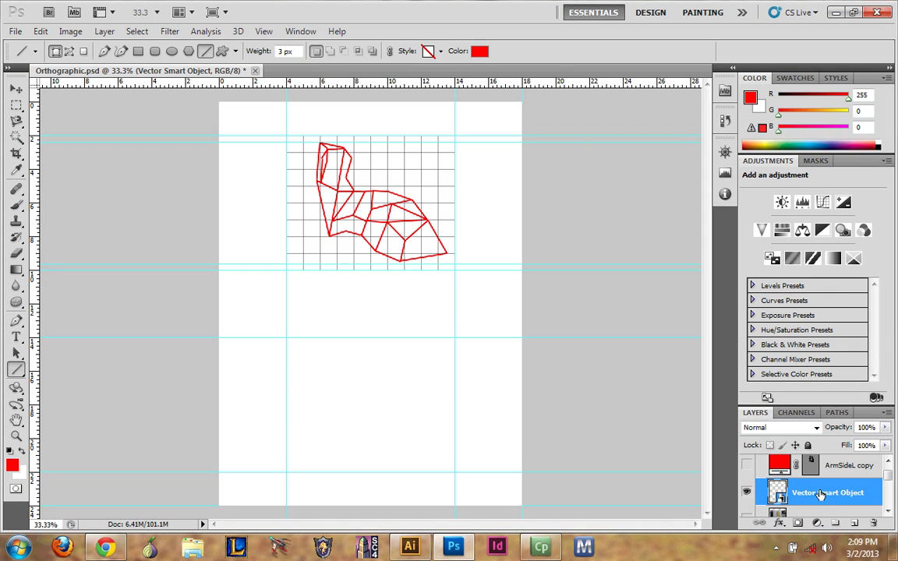
# Hide the white Layer 3 and stamp the visible grid and arm tracing into a new layer above the Vector Smart Object.
pyautogui.scroll(-5, 820, 494)
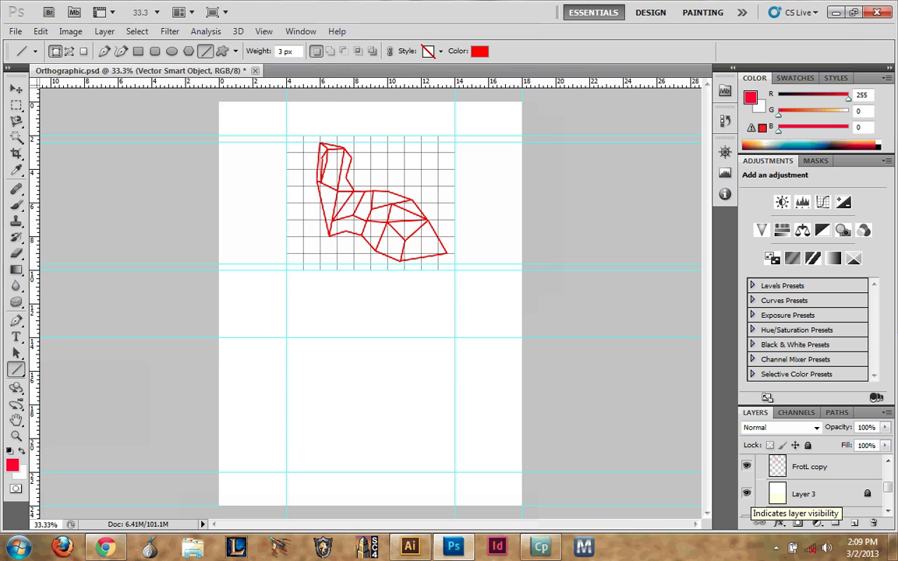
pyautogui.click(746, 493)
pyautogui.scroll(4, 808, 481)
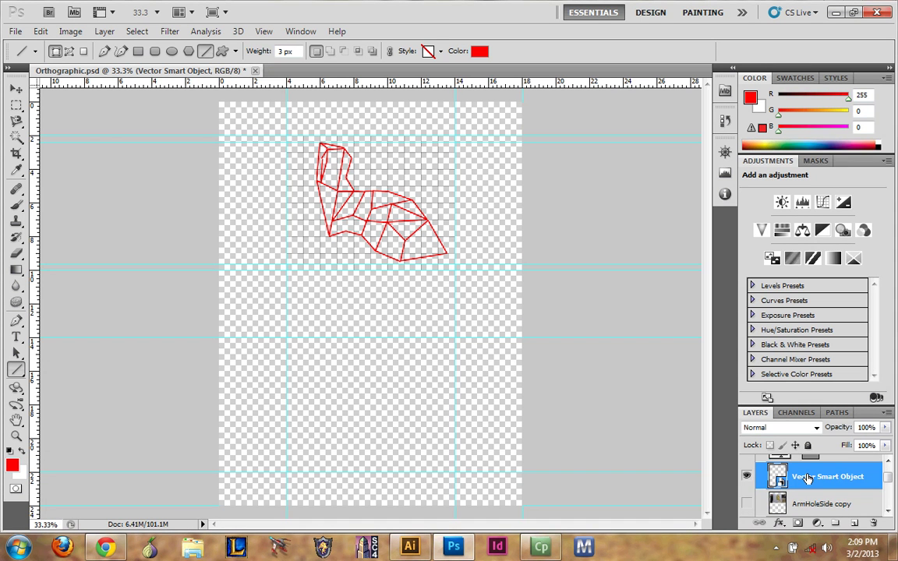
pyautogui.hotkey('ctrl', 'alt', 'shift', 'e')
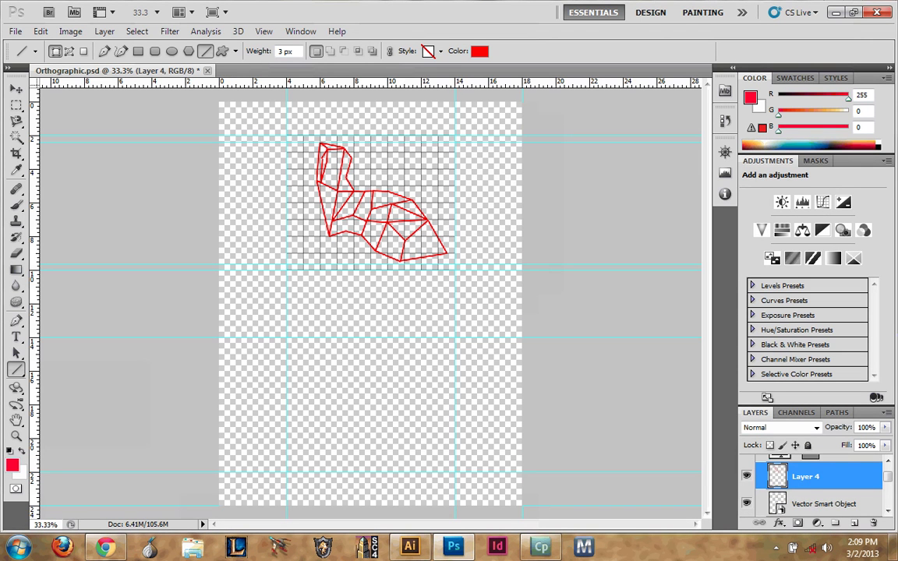
pyautogui.scroll(-3, 810, 483)
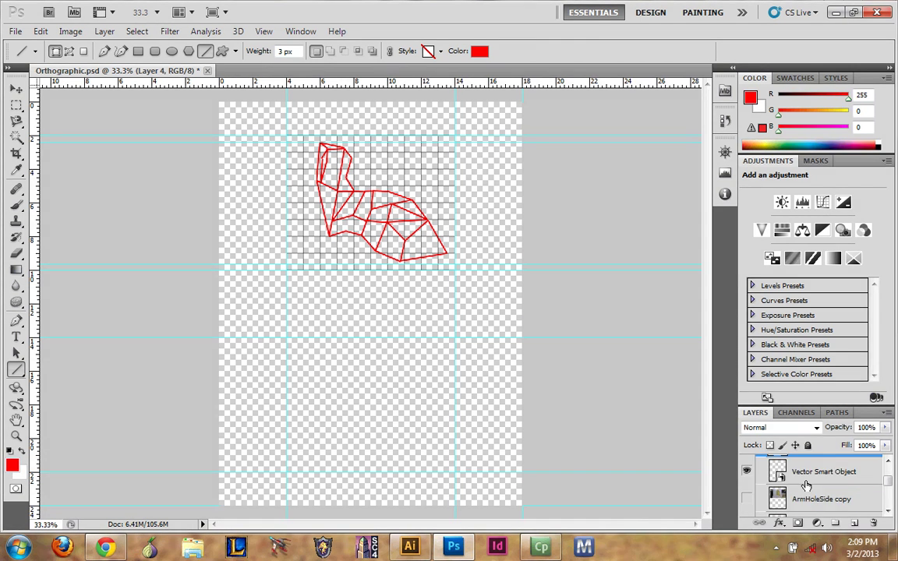
# Hide Layer 4 and the FrotL copy tracing, keeping the Vector Smart Object grid visible.
pyautogui.scroll(1, 810, 483)
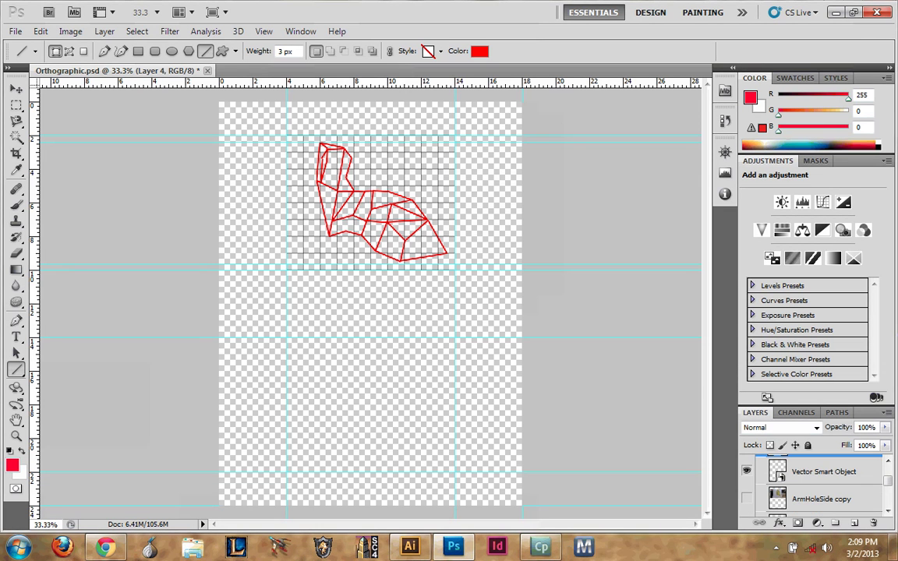
pyautogui.click(746, 471)
pyautogui.click(746, 471)
pyautogui.click(746, 471)
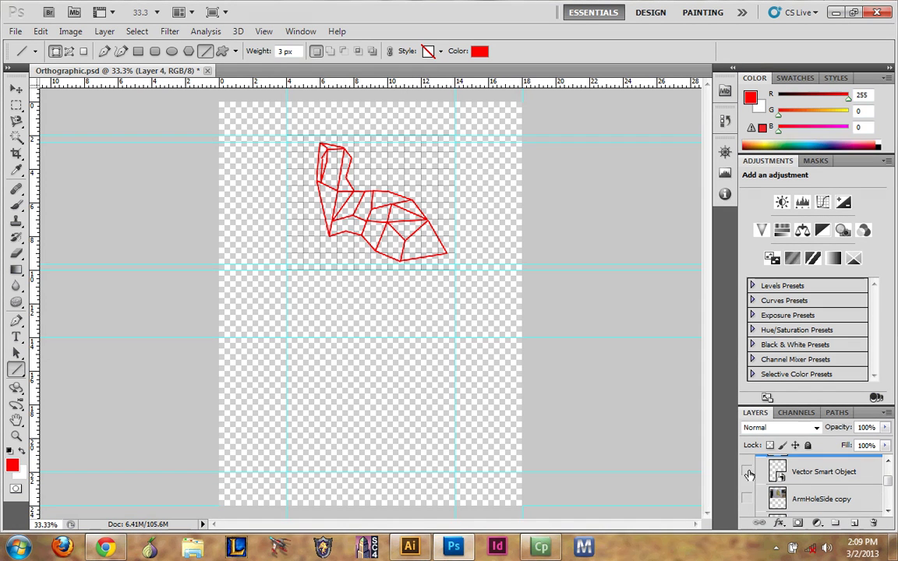
pyautogui.scroll(1, 748, 473)
pyautogui.click(746, 460)
pyautogui.click(745, 488)
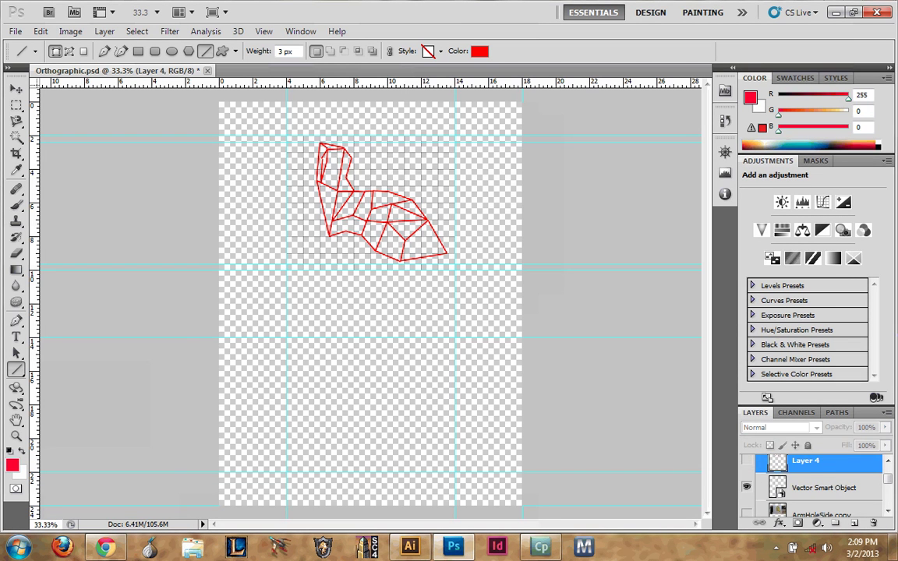
pyautogui.scroll(-3, 751, 490)
pyautogui.click(745, 493)
pyautogui.scroll(-1, 747, 496)
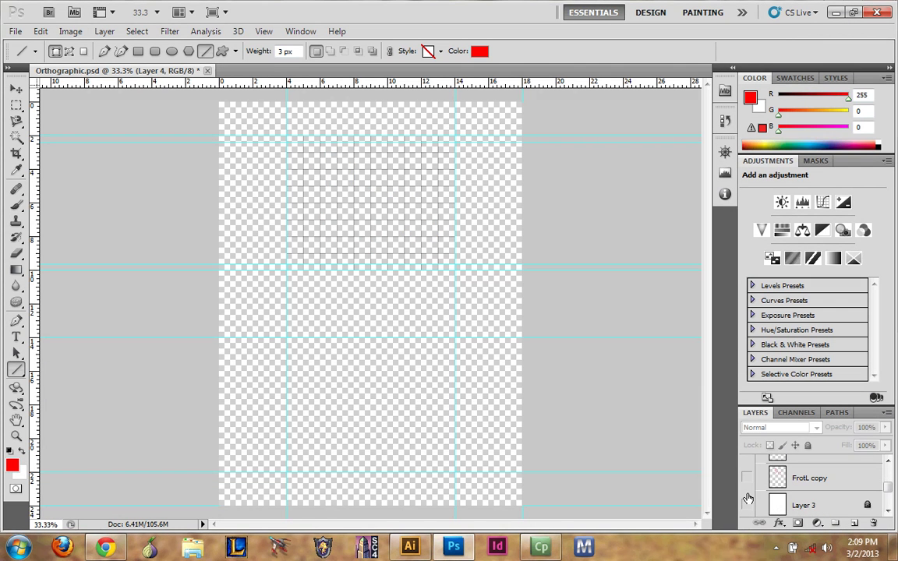
# Show the ArmSideL copy tracing and stamp it together with the visible grid into a new layer above it.
pyautogui.scroll(4, 748, 496)
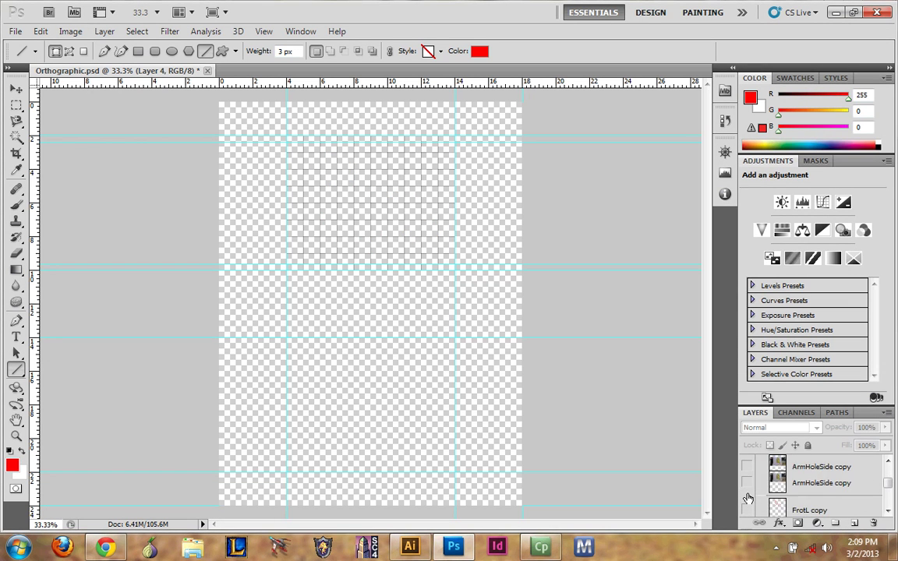
pyautogui.scroll(1, 747, 483)
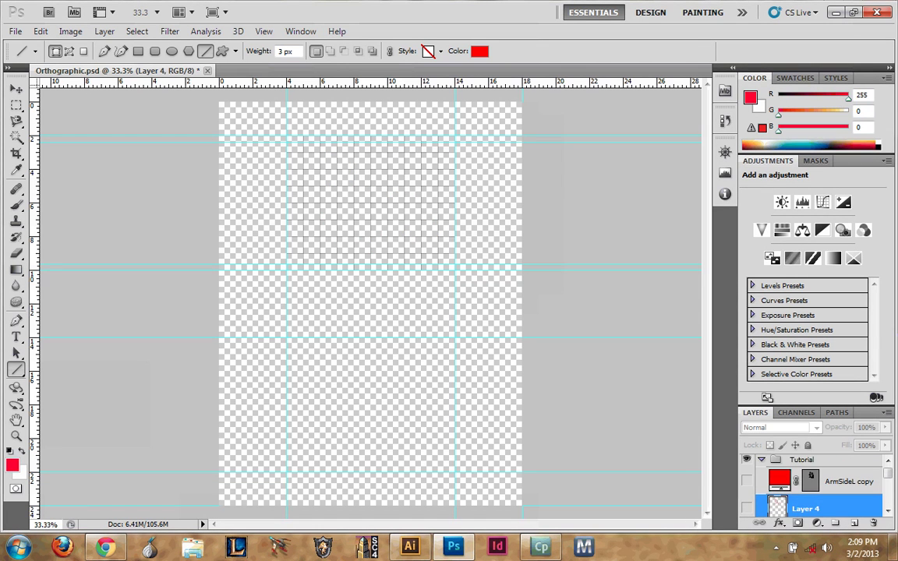
pyautogui.click(746, 481)
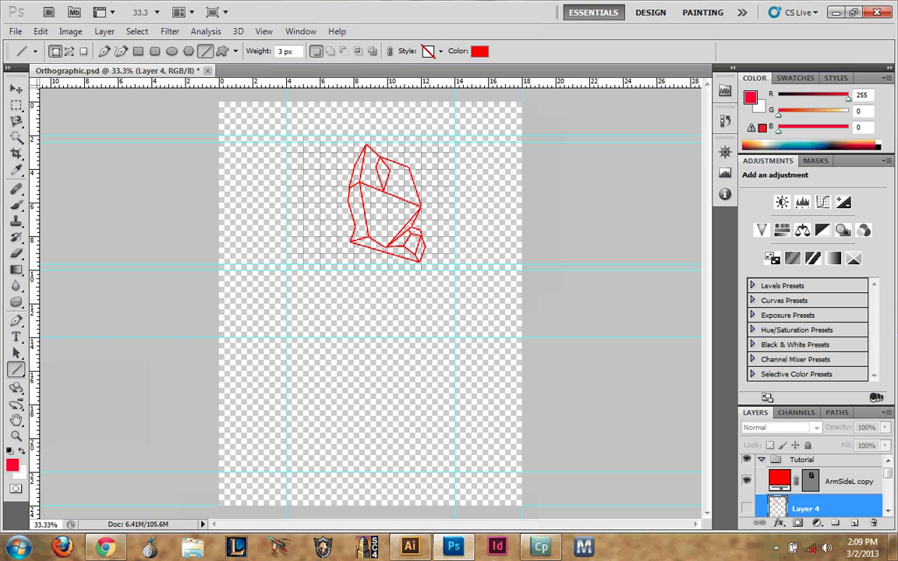
pyautogui.hotkey('ctrl', 'alt', 'shift', 'e')
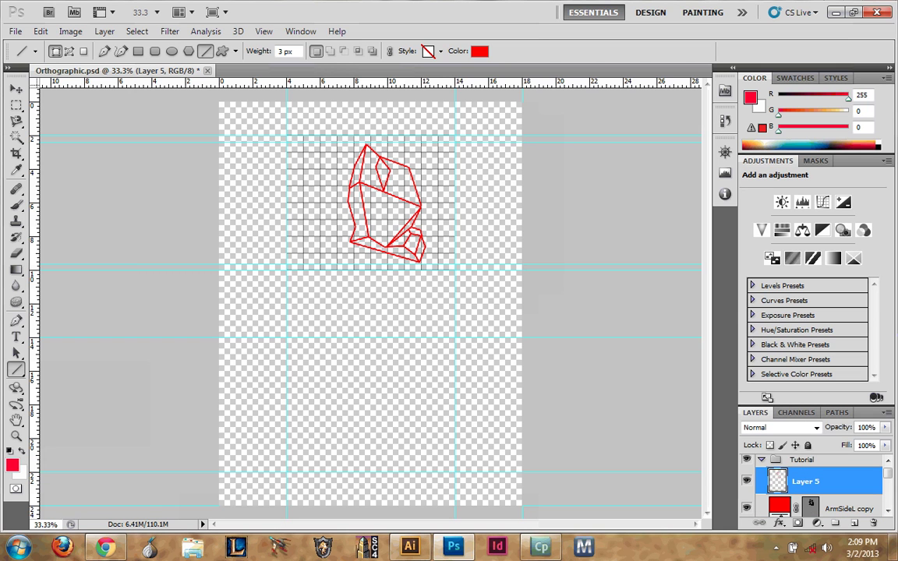
# Hide the ArmSideL copy tracing and show the white Layer 3 as the background.
pyautogui.scroll(-1, 810, 484)
pyautogui.scroll(-2, 762, 491)
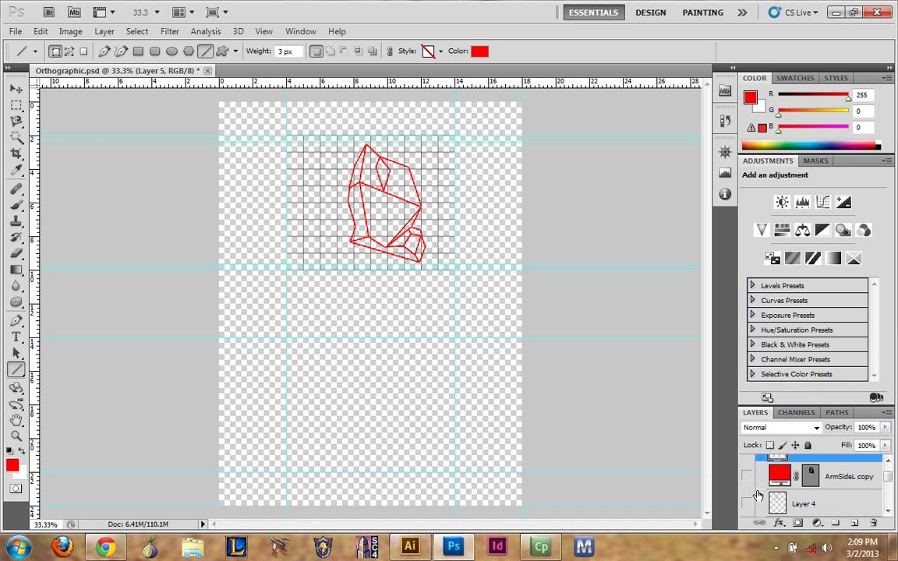
pyautogui.scroll(-3, 762, 491)
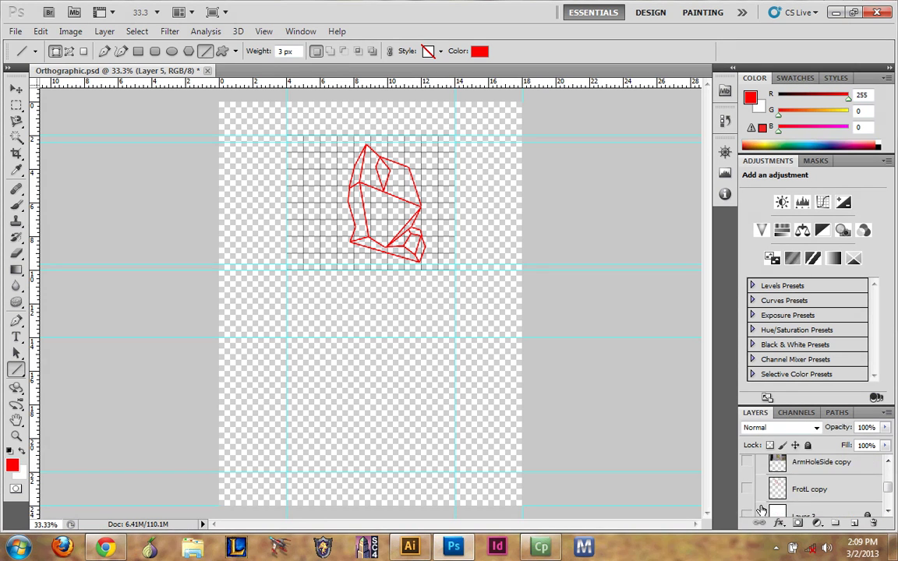
pyautogui.click(747, 468)
pyautogui.scroll(2, 761, 481)
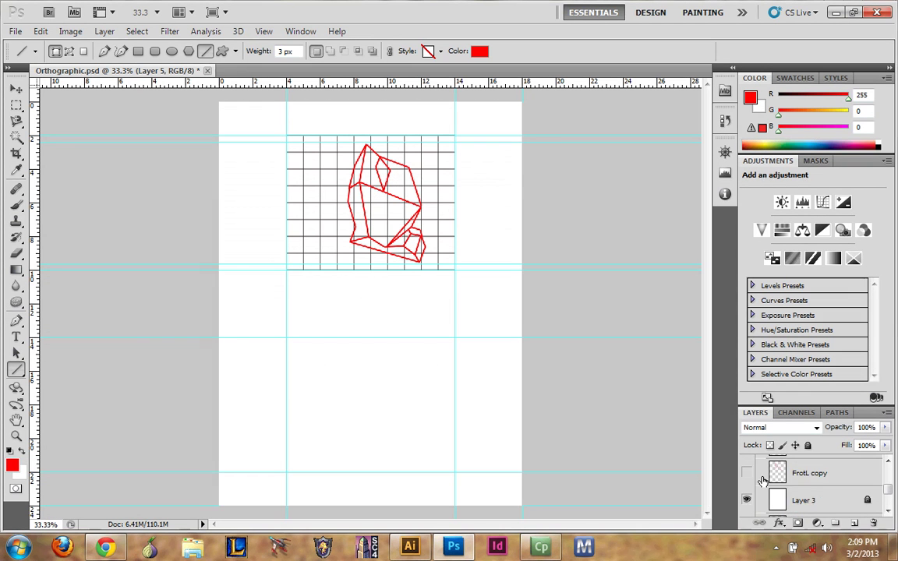
# Show Layer 4 and move its merged front view to the empty area below the grid.
pyautogui.scroll(4, 762, 481)
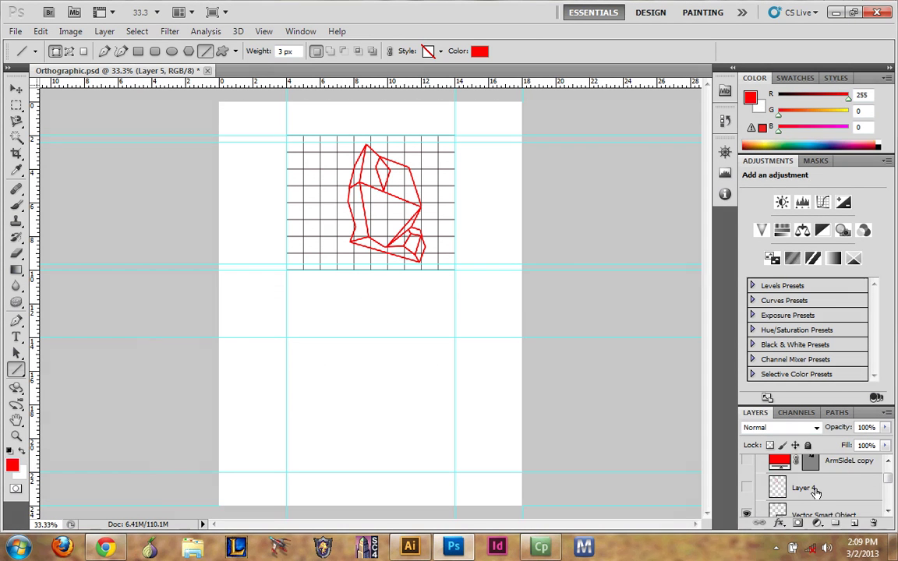
pyautogui.scroll(-1, 815, 483)
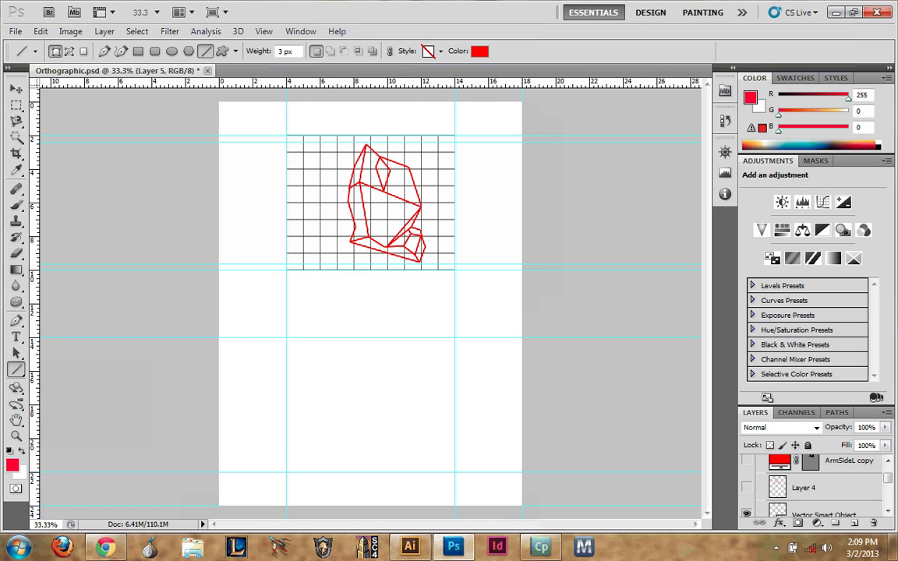
pyautogui.click(816, 489)
pyautogui.scroll(2, 817, 488)
pyautogui.moveTo(817, 510); pyautogui.dragTo(817, 475)
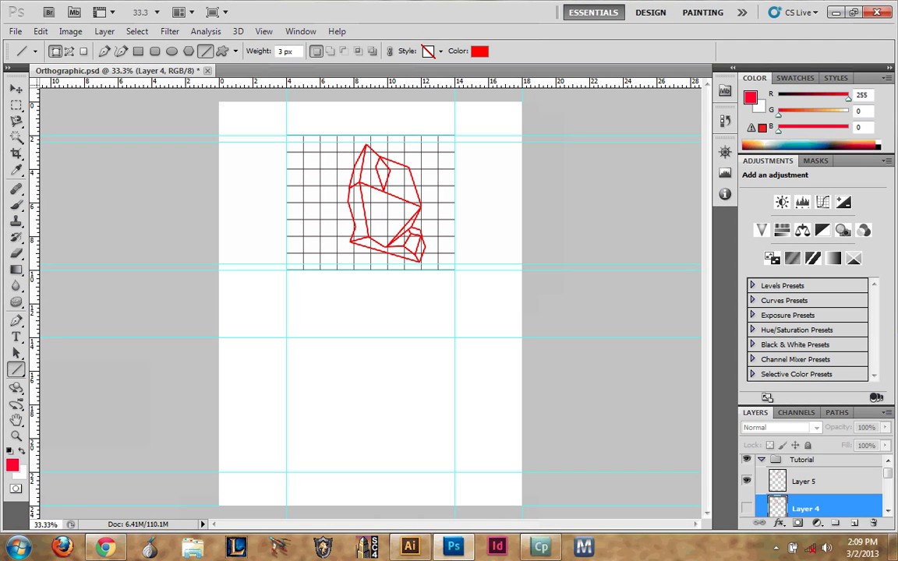
pyautogui.click(746, 508)
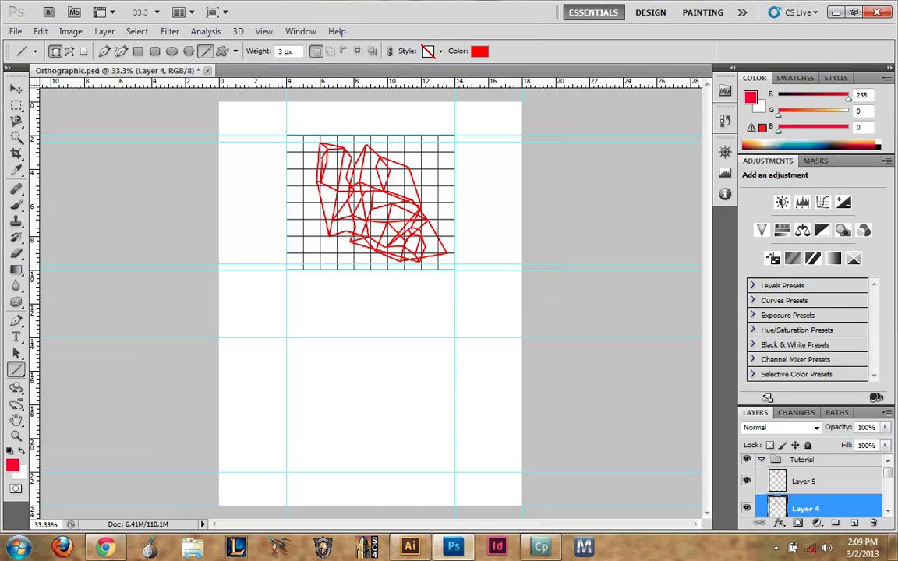
pyautogui.press('v')
pyautogui.moveTo(343, 189); pyautogui.dragTo(334, 348)
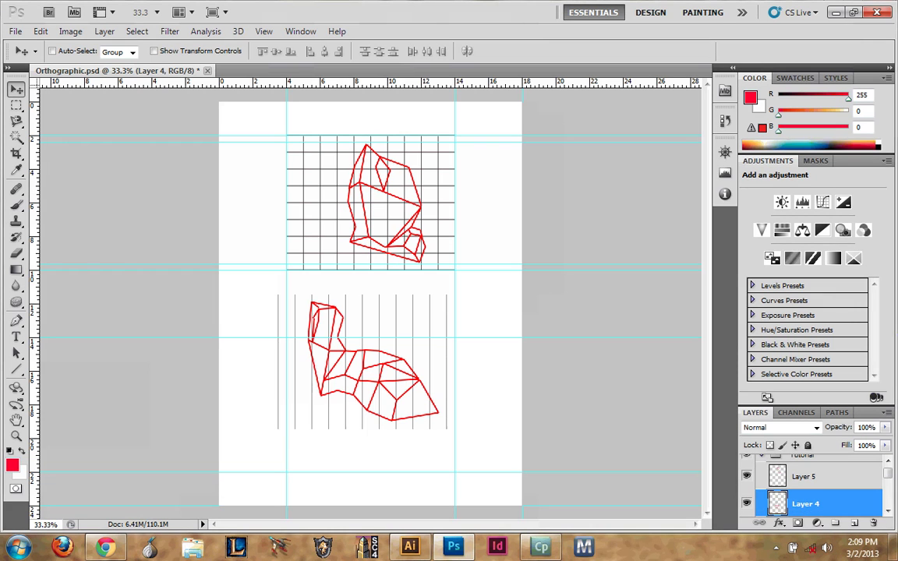
# Move Layer 5 down beside Layer 4's drawing and hide the Vector Smart Object grid.
pyautogui.click(805, 476)
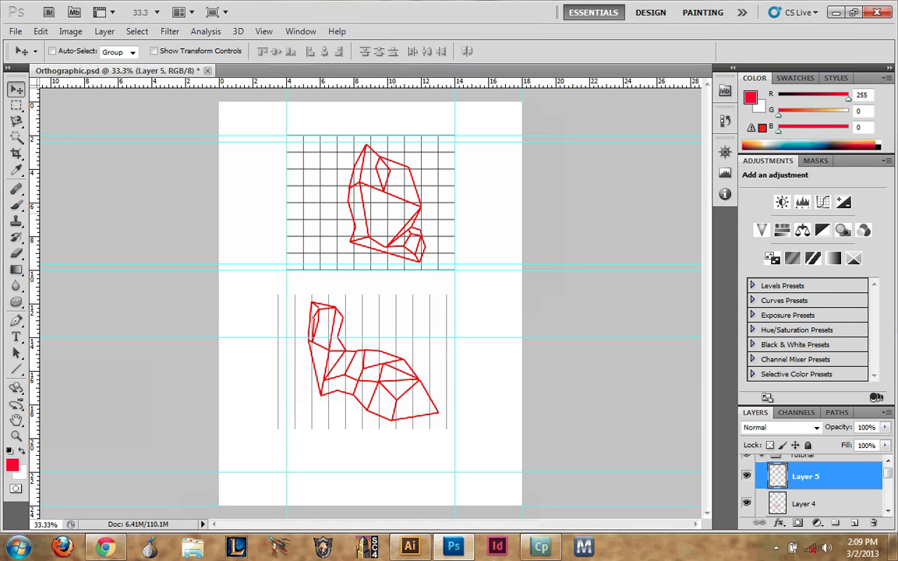
pyautogui.moveTo(393, 217); pyautogui.dragTo(523, 391)
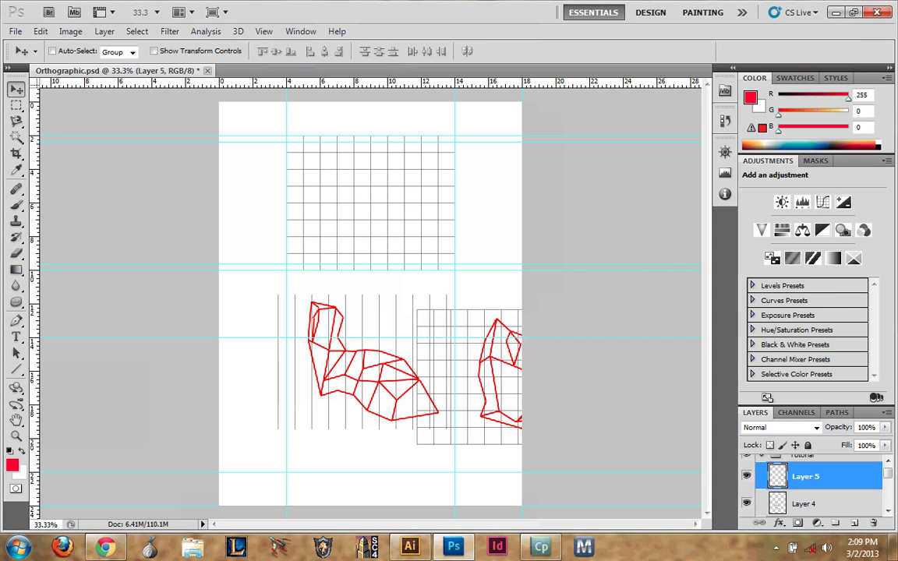
pyautogui.scroll(-3, 820, 491)
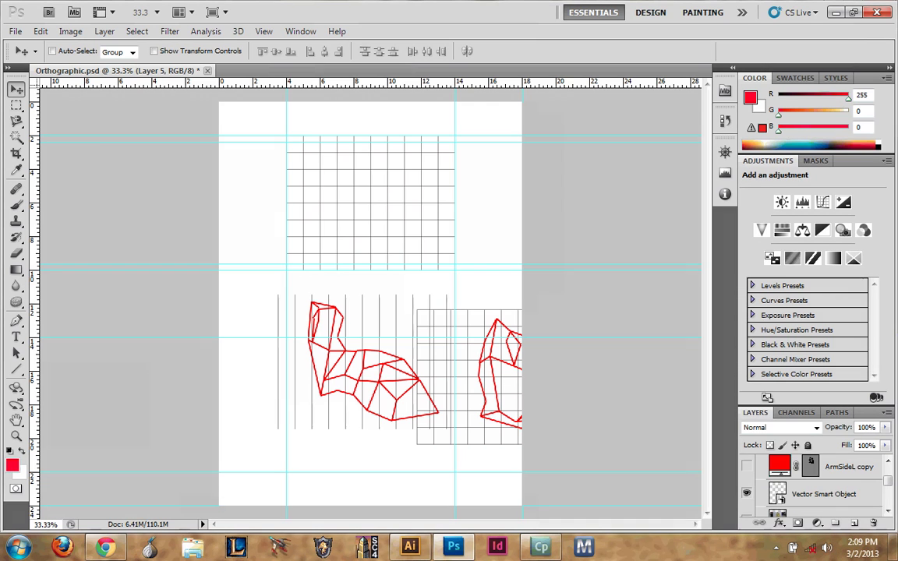
pyautogui.click(746, 493)
pyautogui.scroll(3, 798, 499)
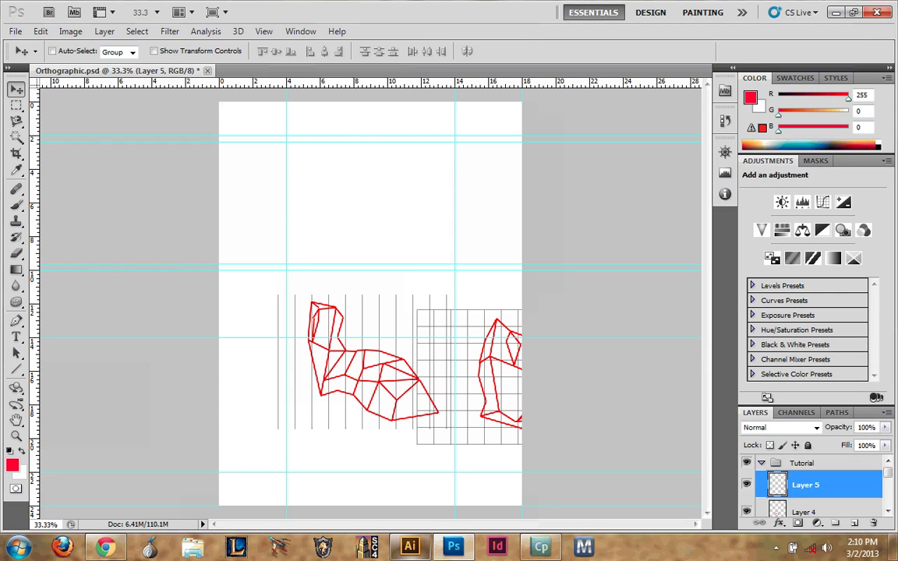
# Copy the isometric box from IsoBox.ai in Illustrator and paste it into Orthographic.psd in Photoshop as a Smart Object.
pyautogui.click(410, 546)
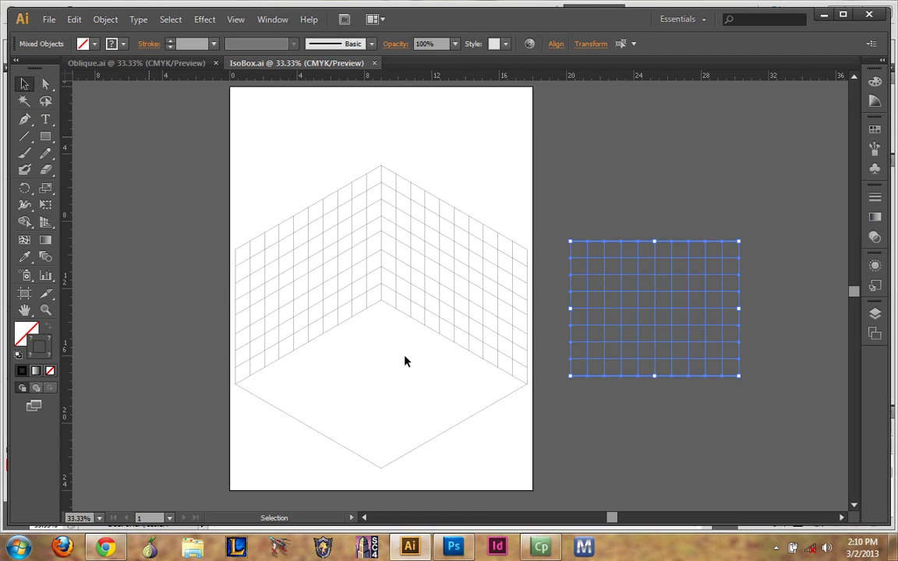
pyautogui.moveTo(147, 137); pyautogui.dragTo(558, 485)
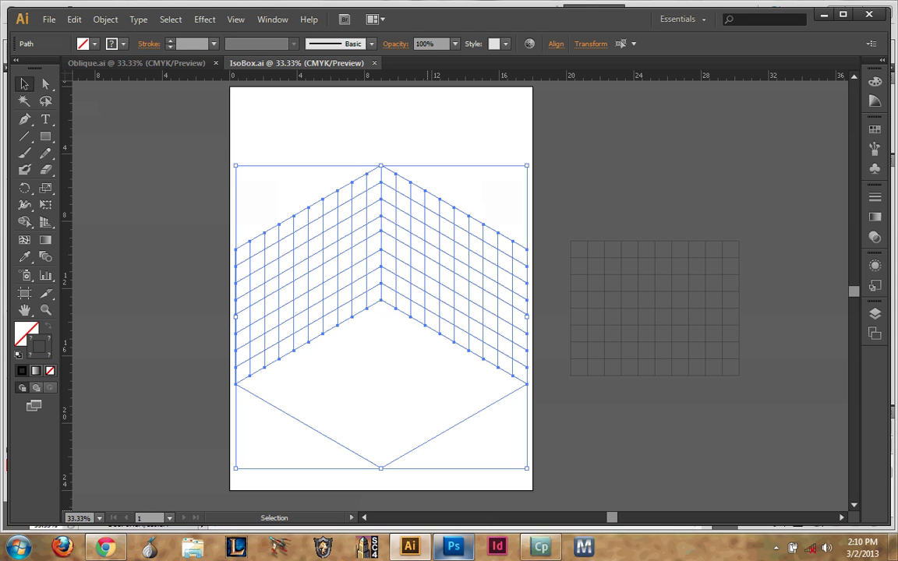
pyautogui.click(452, 547)
pyautogui.hotkey('ctrl', 'v')
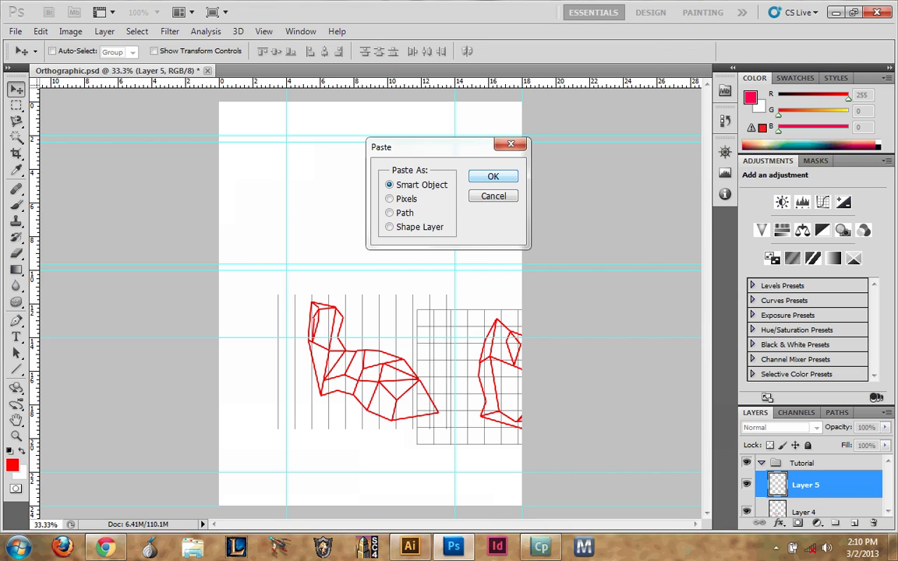
pyautogui.press('Return')
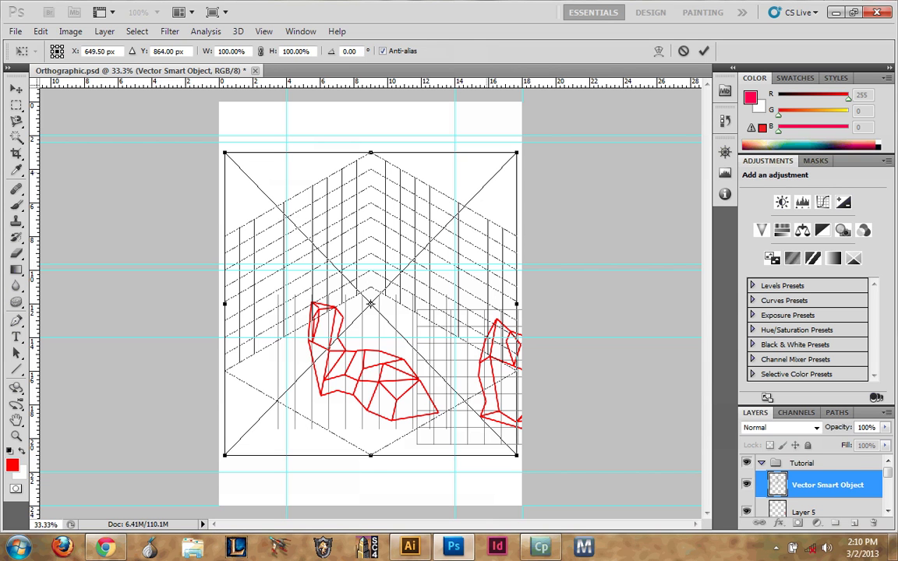
pyautogui.press('Return')
# Position Layer 5 to the right and Layer 4 to the left of the isometric box's central vertical edge, level with its top corner.
pyautogui.hotkey('alt', '[')
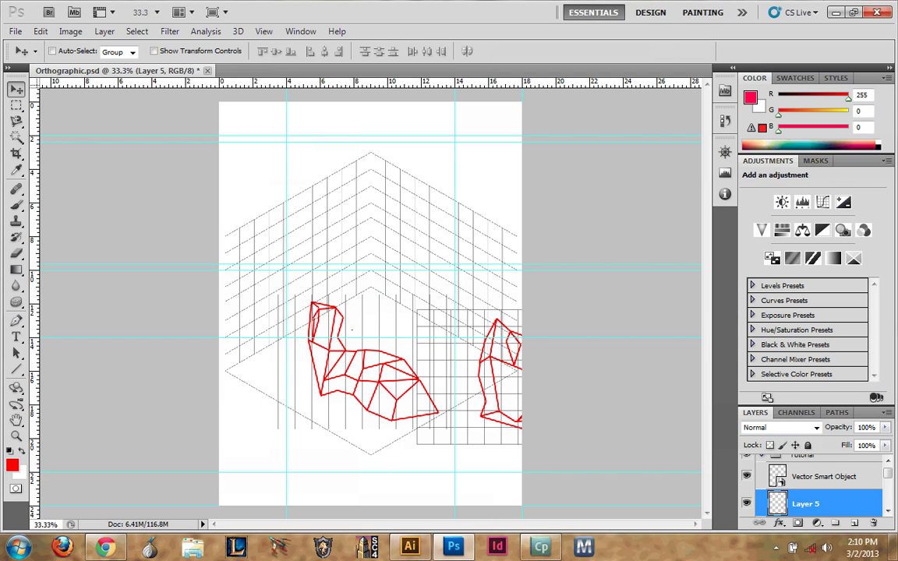
pyautogui.scroll(-1, 825, 503)
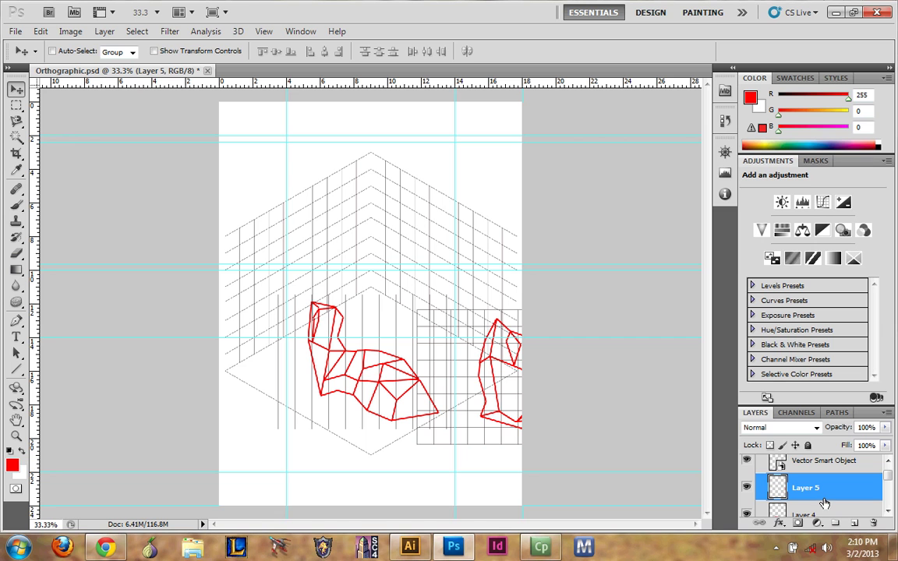
pyautogui.click(871, 145)
pyautogui.moveTo(378, 367); pyautogui.dragTo(364, 367)
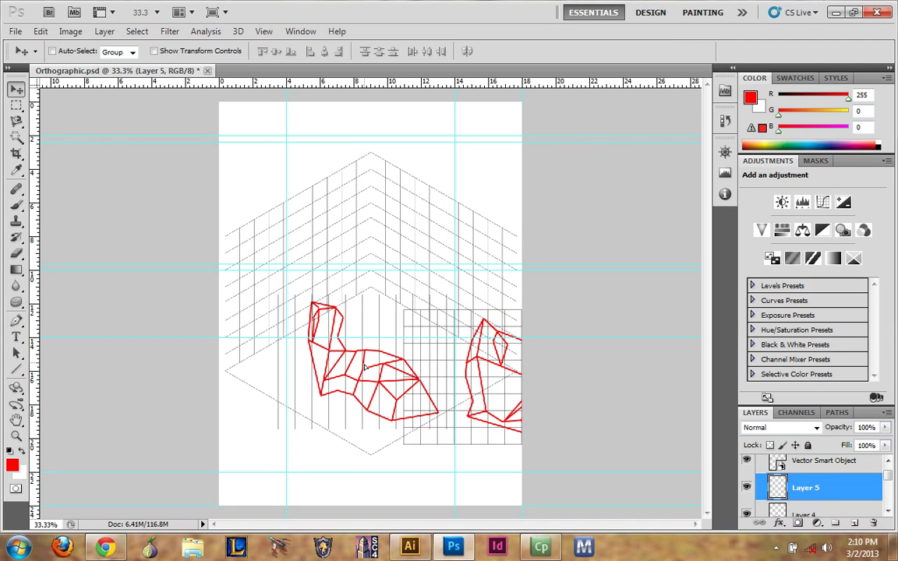
pyautogui.moveTo(471, 363); pyautogui.dragTo(441, 215)
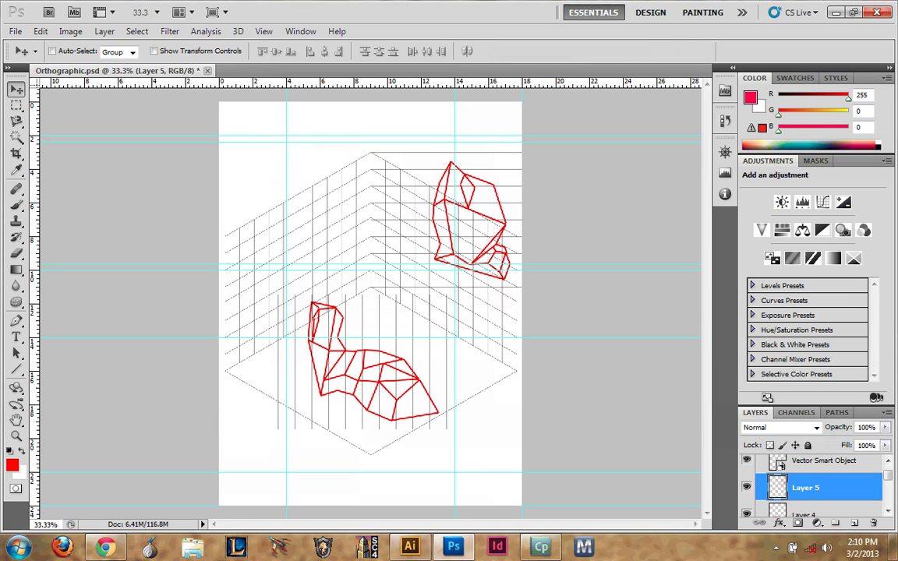
pyautogui.click(805, 512)
pyautogui.moveTo(390, 376); pyautogui.dragTo(313, 236)
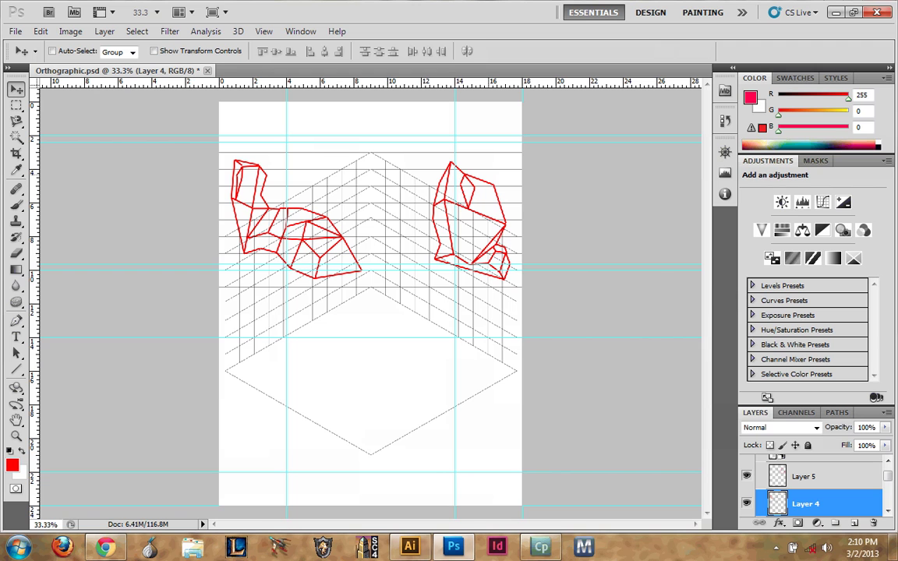
# Transform Layer 5 to about 86% width and skew it vertically about 30° to fit the isometric box's right wall.
pyautogui.hotkey('alt', ']')
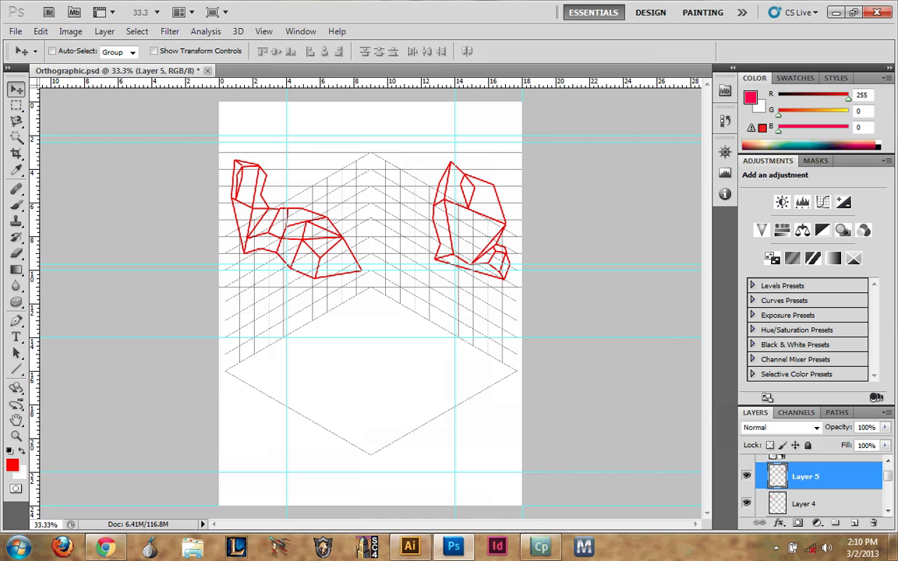
pyautogui.hotkey('ctrl', 't')
pyautogui.moveTo(519, 212); pyautogui.dragTo(515, 213)
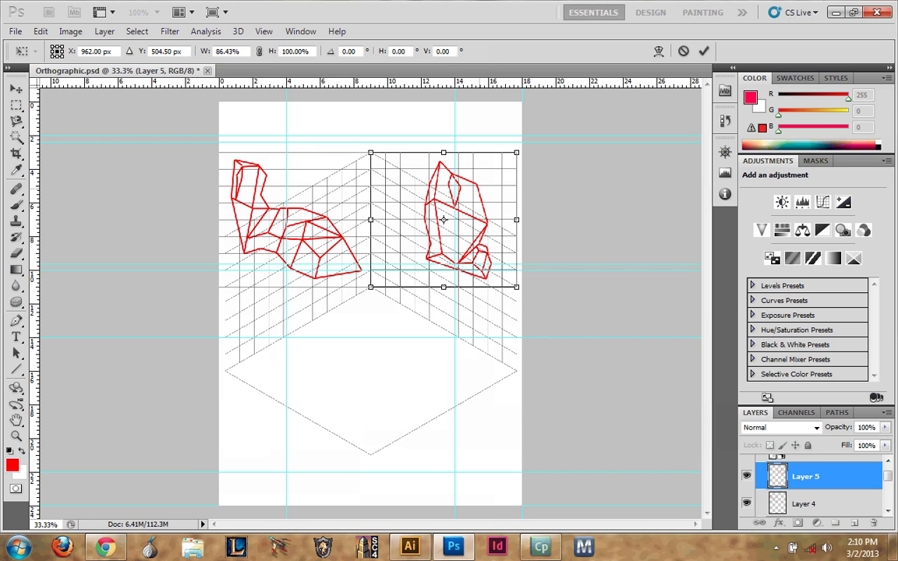
pyautogui.rightClick(478, 190)
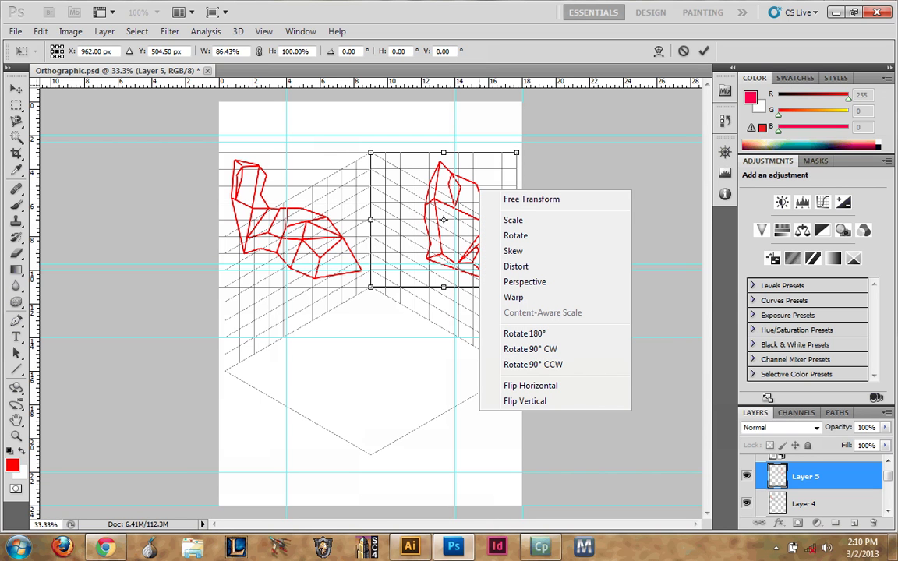
pyautogui.press('Escape')
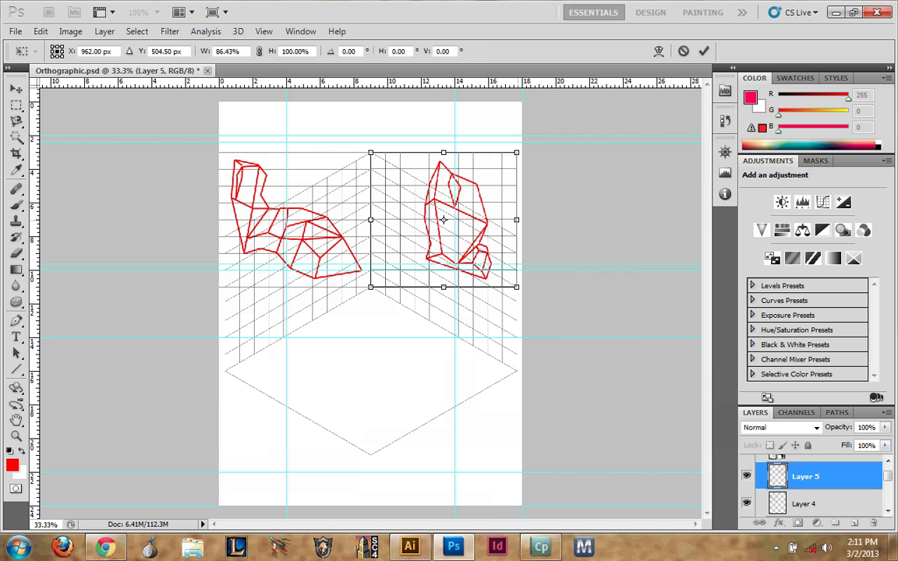
pyautogui.moveTo(516, 220); pyautogui.dragTo(515, 304)
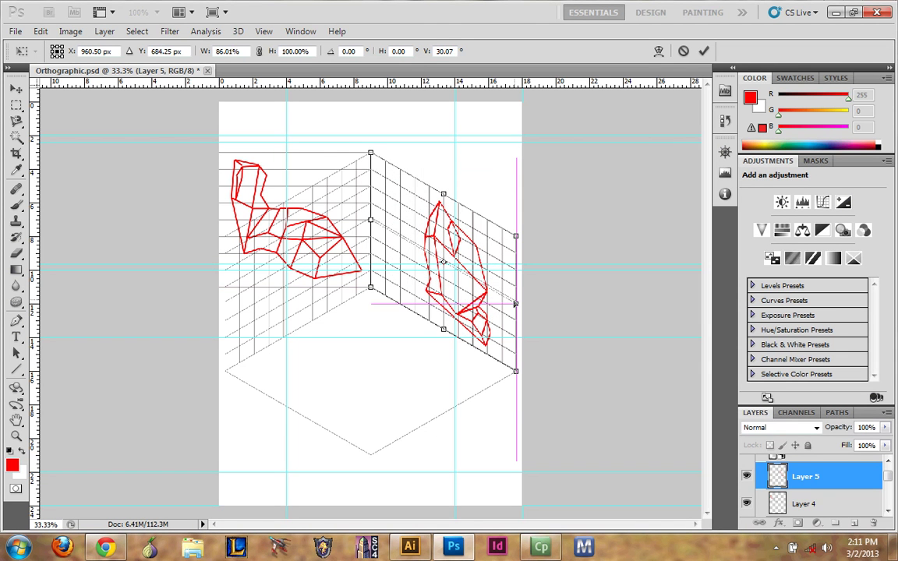
pyautogui.press('Return')
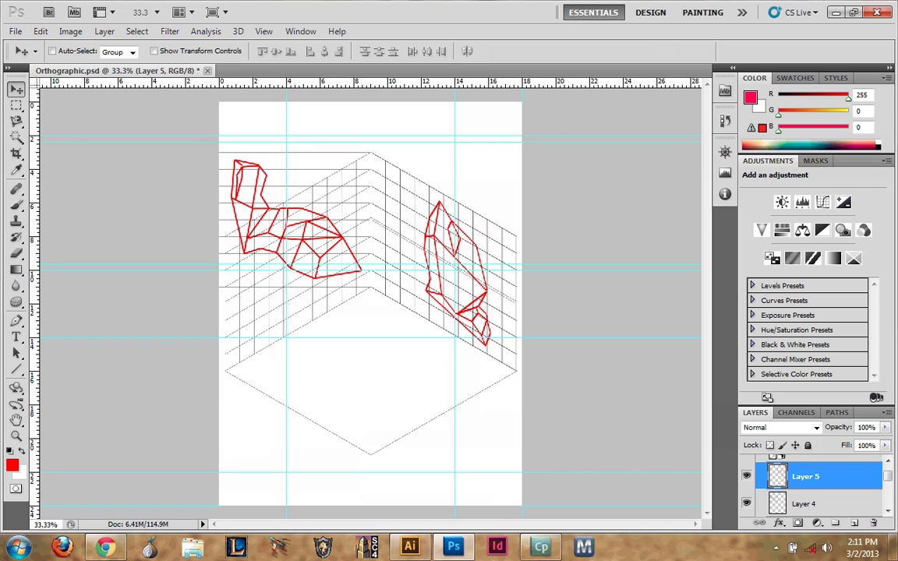
# Transform Layer 4 to about 86% width and skew it vertically about -30° to fit the isometric box's left wall.
pyautogui.click(805, 503)
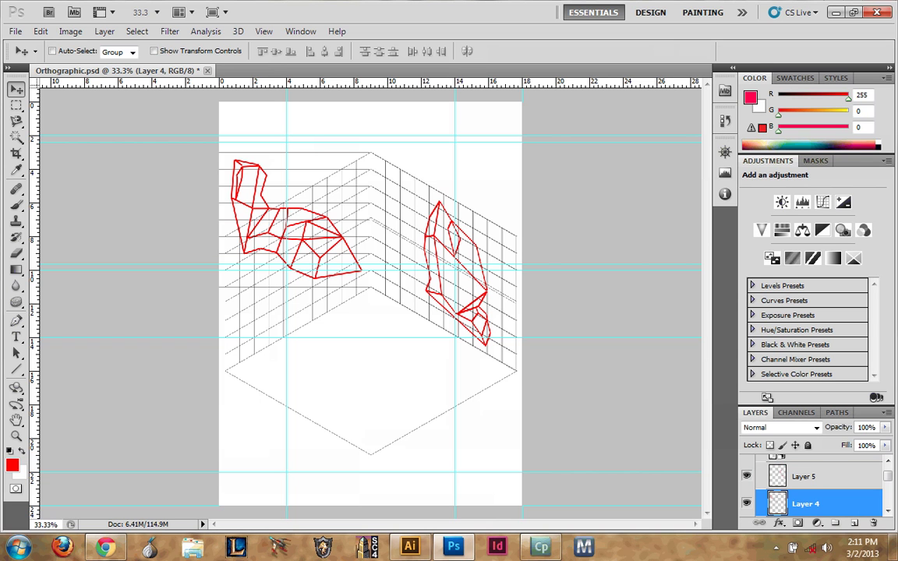
pyautogui.hotkey('ctrl', 't')
pyautogui.moveTo(202, 227); pyautogui.dragTo(228, 226)
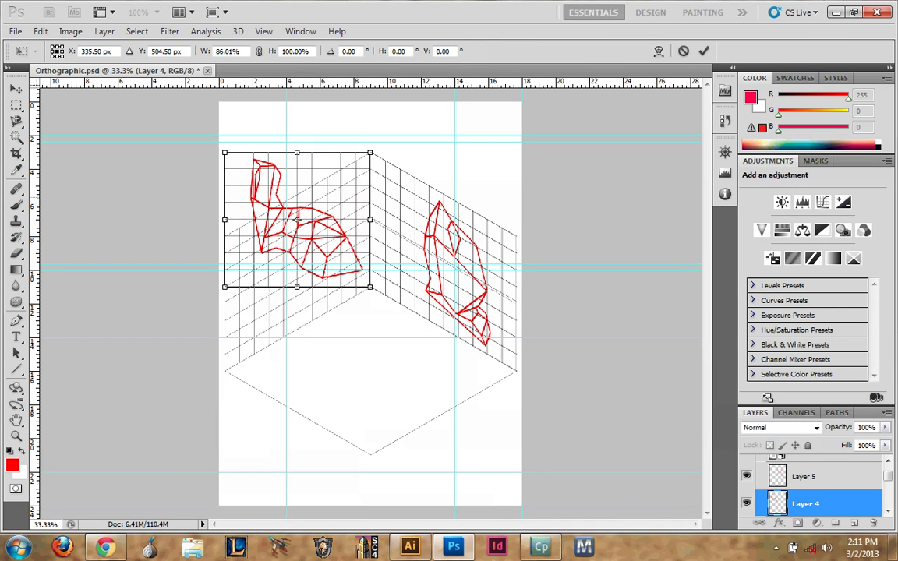
pyautogui.rightClick(260, 198)
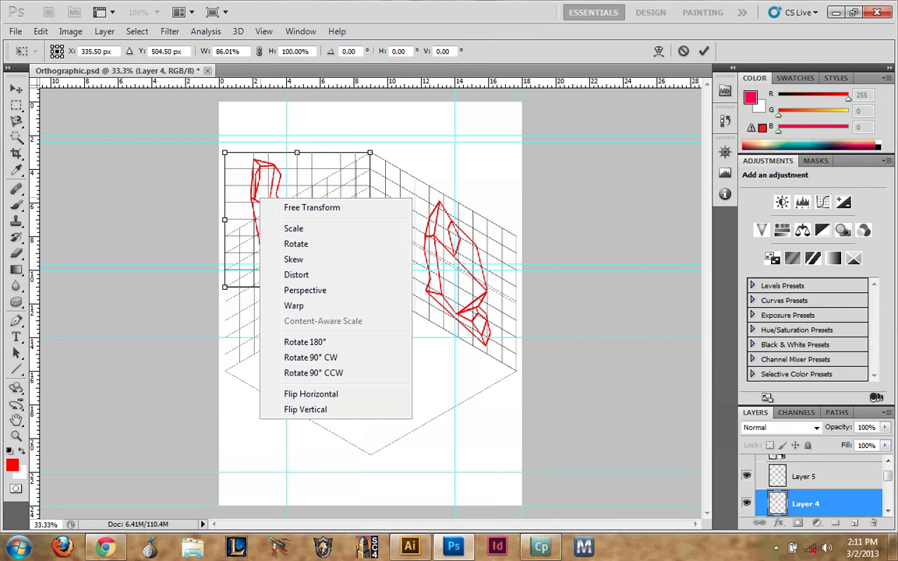
pyautogui.press('Escape')
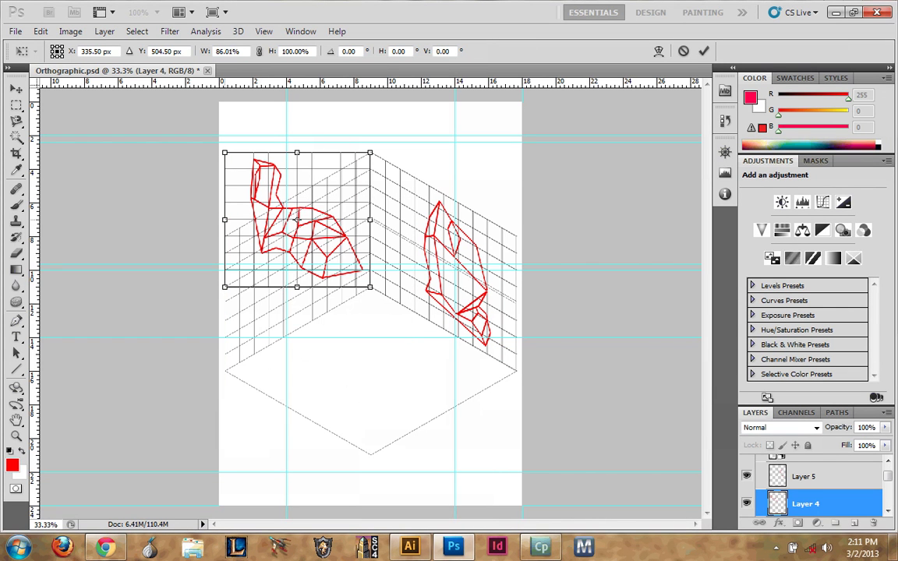
pyautogui.moveTo(225, 220); pyautogui.dragTo(228, 306)
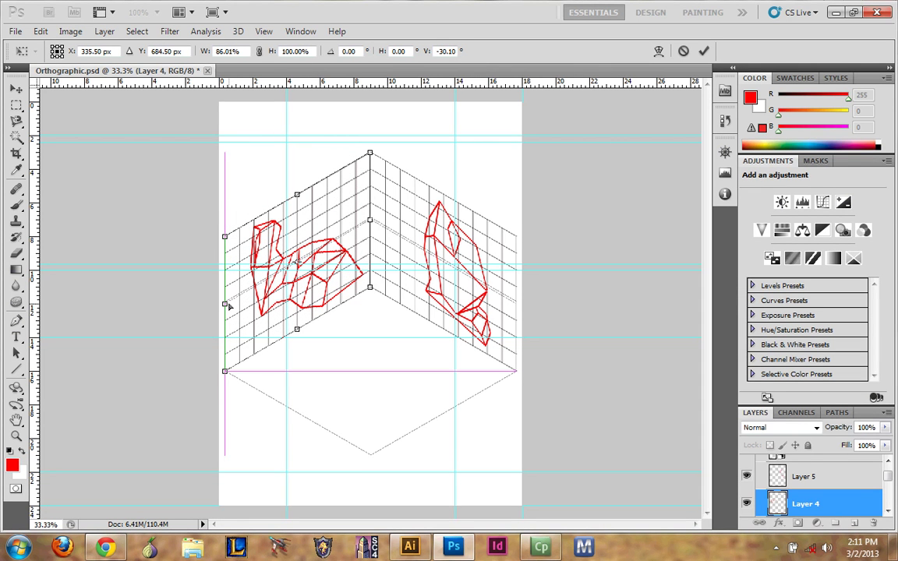
pyautogui.press('Return')
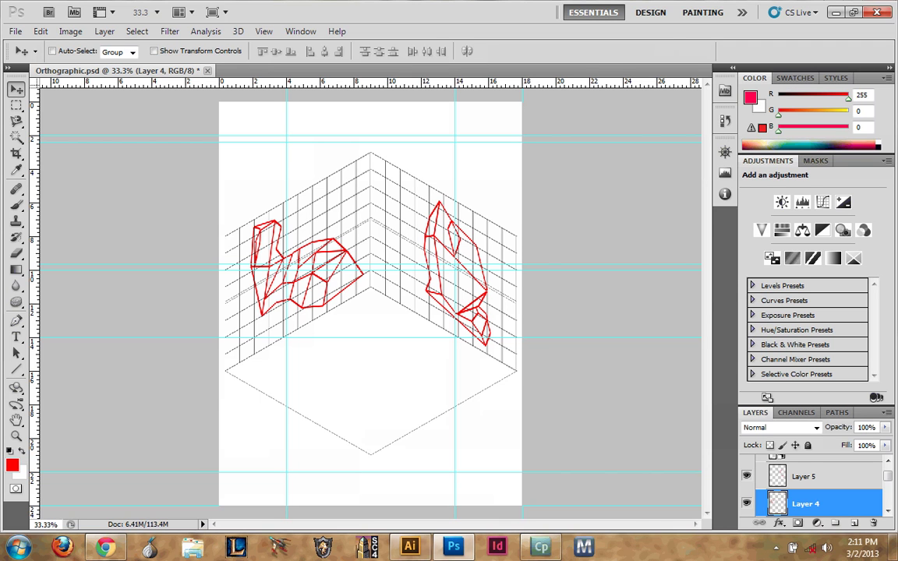
# Stamp the visible artwork onto a new layer above the Vector Smart Object and copy its entire canvas.
pyautogui.click(803, 476)
pyautogui.scroll(1, 811, 483)
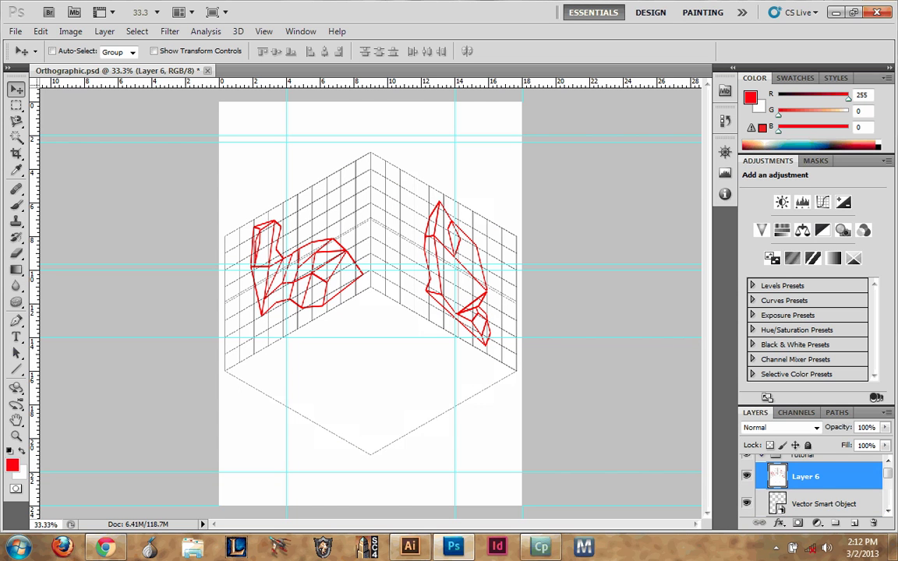
pyautogui.hotkey('ctrl', 'a')
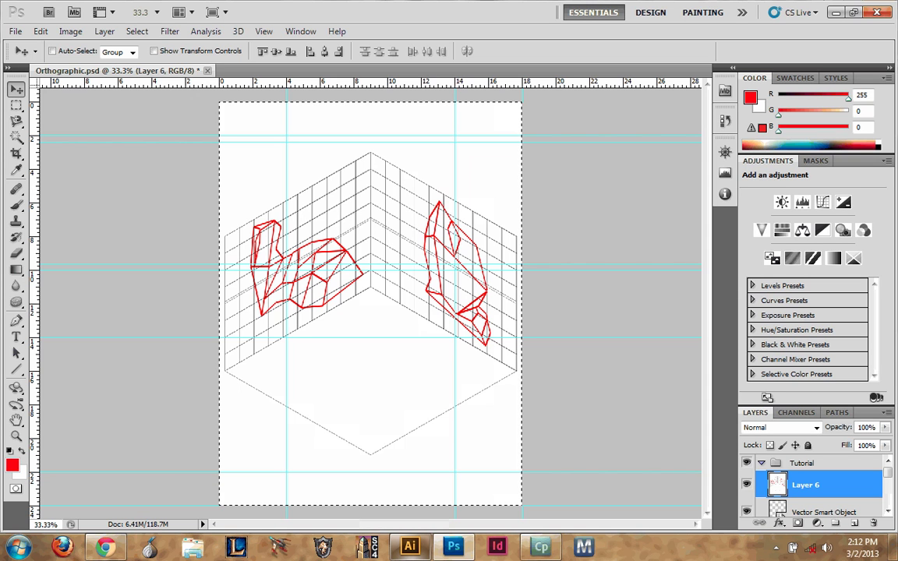
# Switch to Illustrator, paste the merged image into IsoBox.ai, align it with the artboard and deselect it.
pyautogui.hotkey('alt', 'Tab')
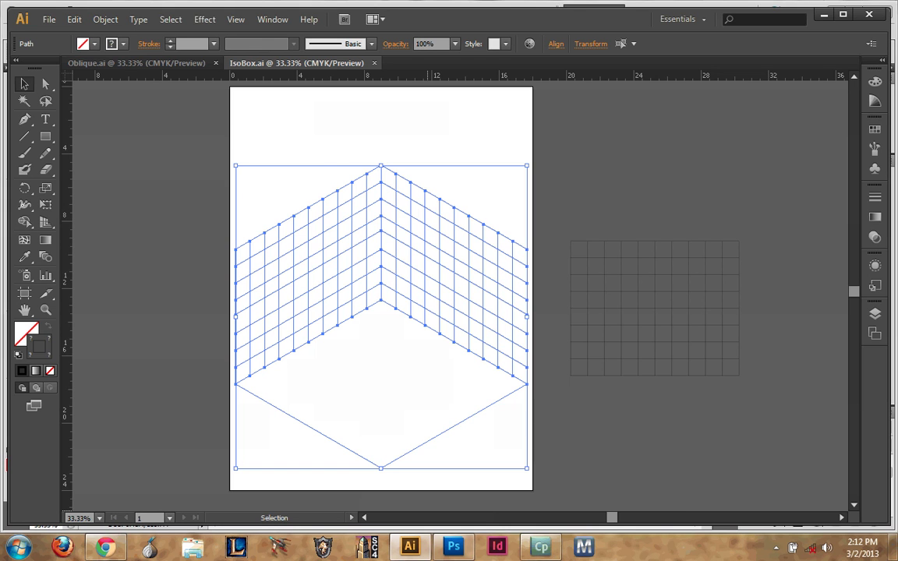
pyautogui.hotkey('ctrl', 'v')
pyautogui.moveTo(425, 144)
pyautogui.mouseDown()
pyautogui.moveTo(399, 142)
pyautogui.moveTo(404, 178)
pyautogui.mouseUp()
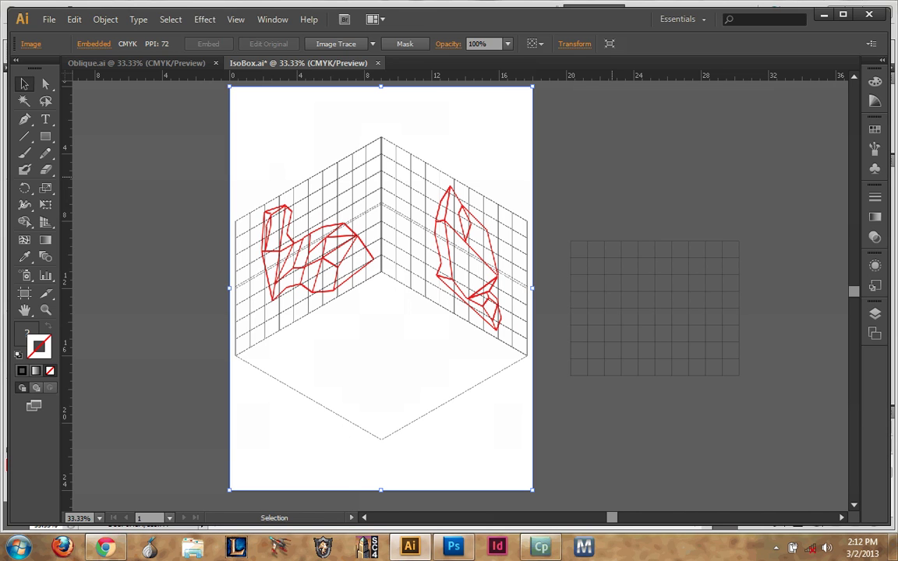
pyautogui.click(612, 177)
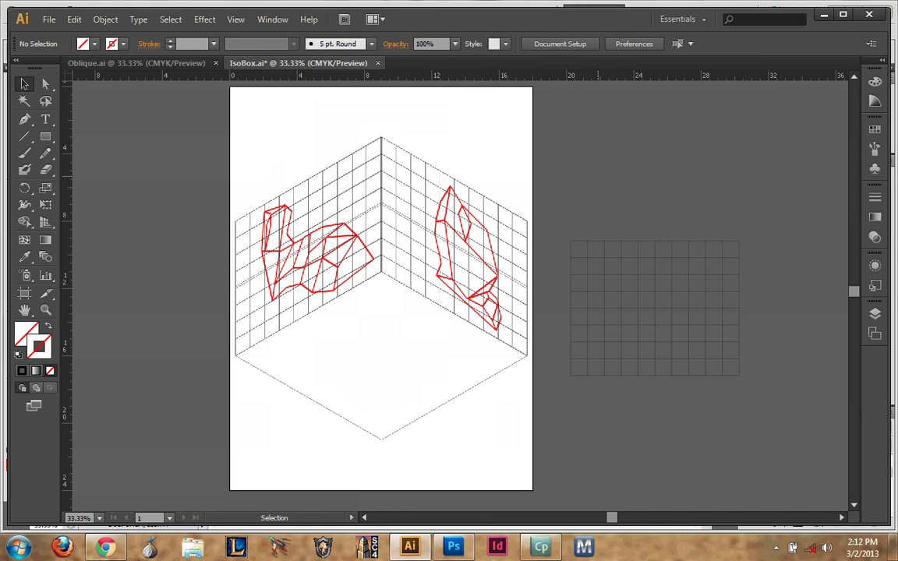
# Activate the Line Segment tool for drawing over the pasted isometric box image.
pyautogui.moveTo(24, 136); pyautogui.dragTo(56, 121)
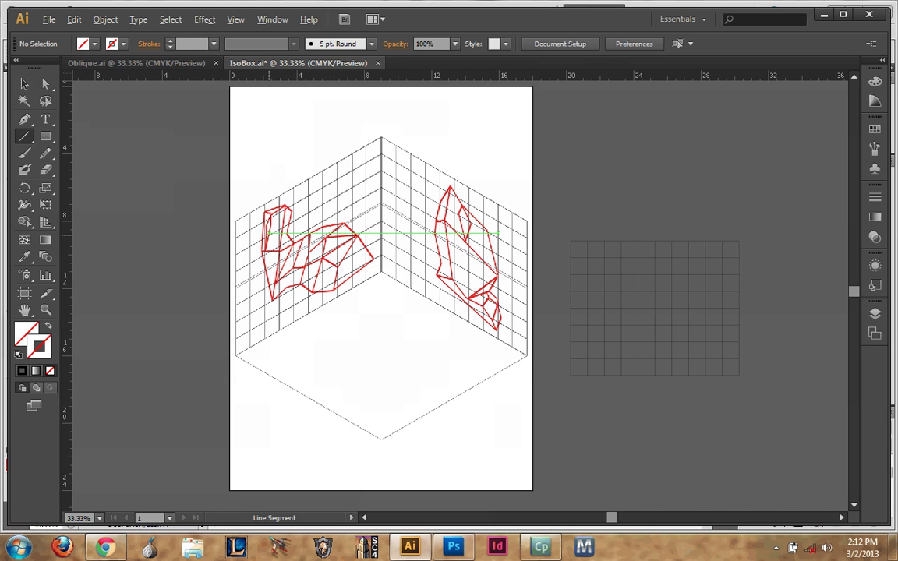
pyautogui.scroll(2, 269, 233)
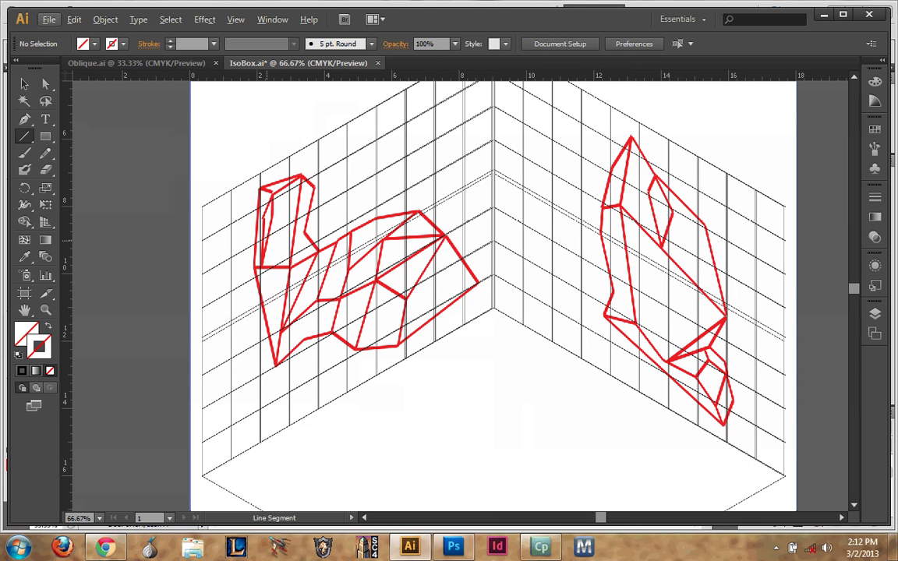